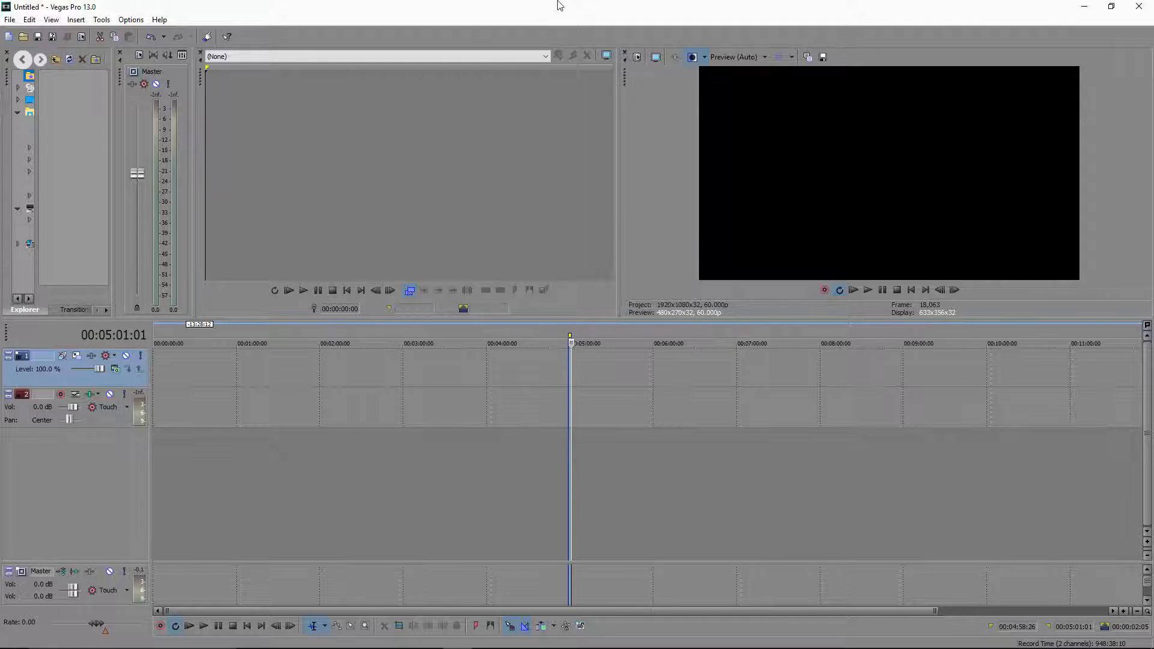
click(9, 19)
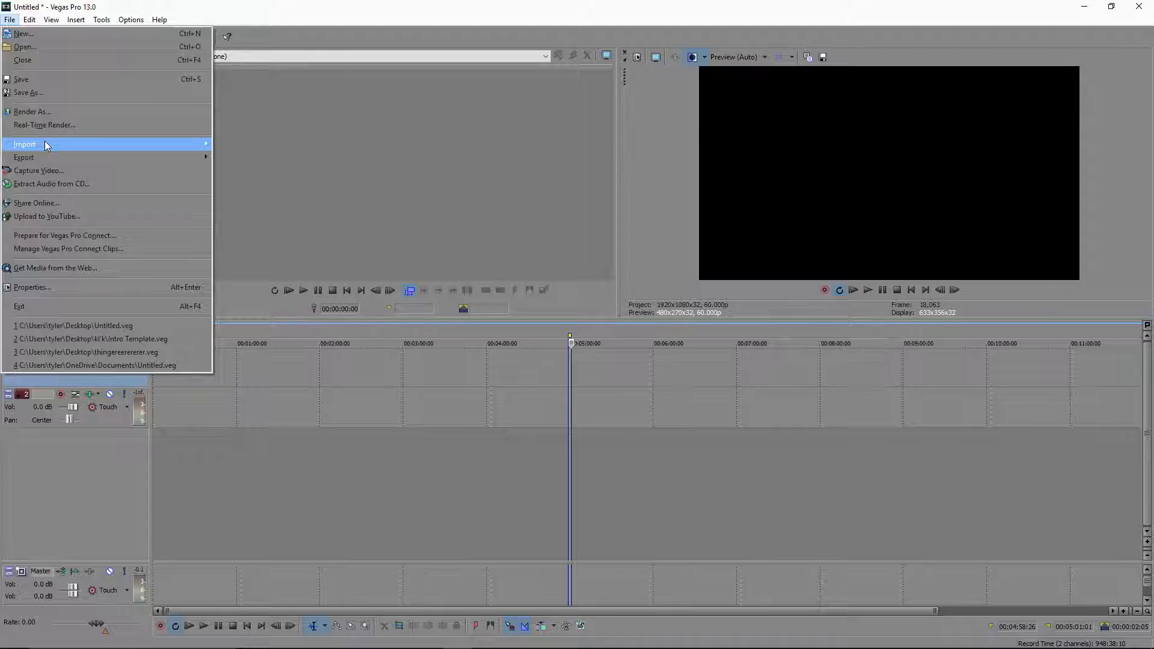
mouse_move(50, 156)
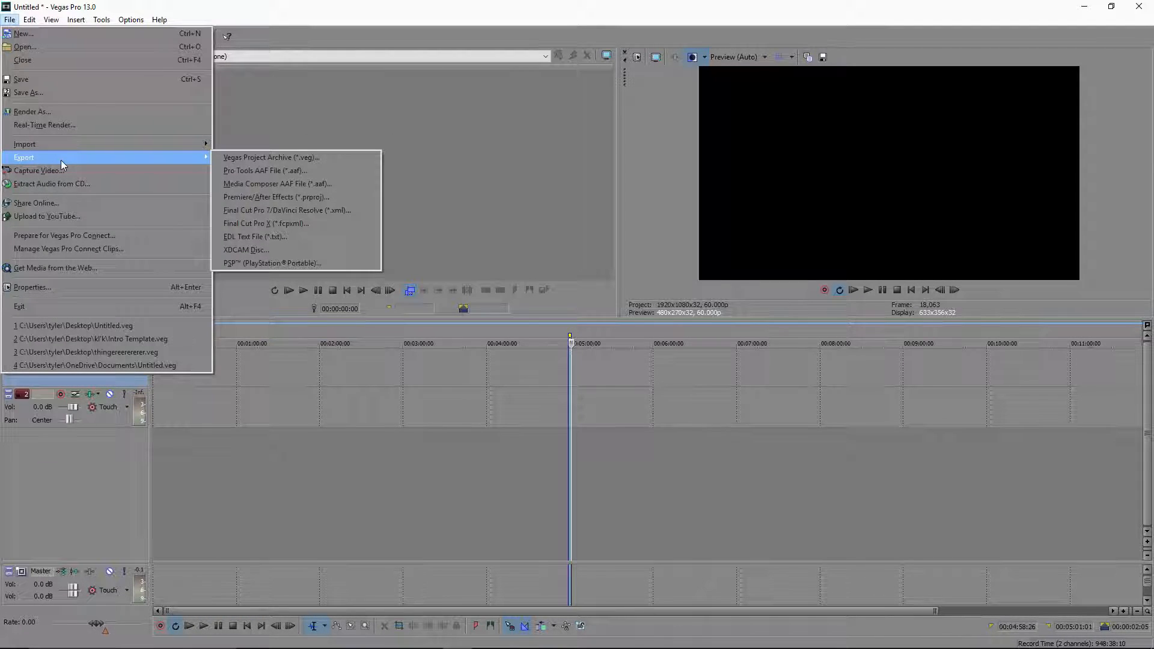
Add the Planet Earth video file from the desktop to the start of the timeline, on the video and audio tracks
drag(466, 6, 1152, 397)
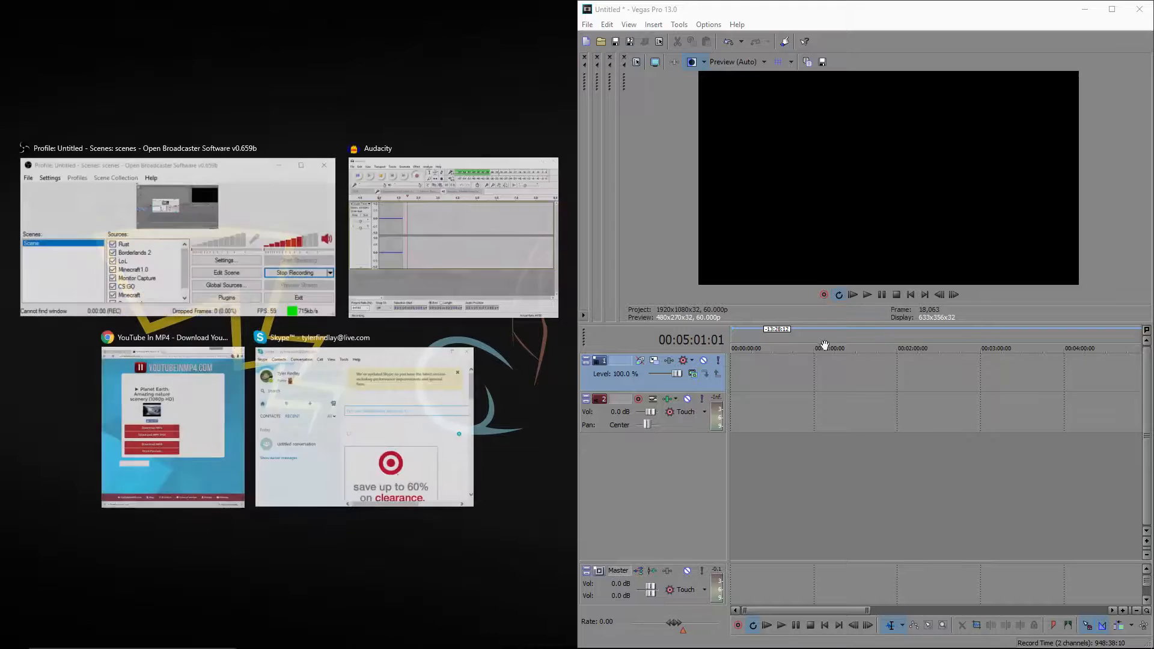
click(357, 42)
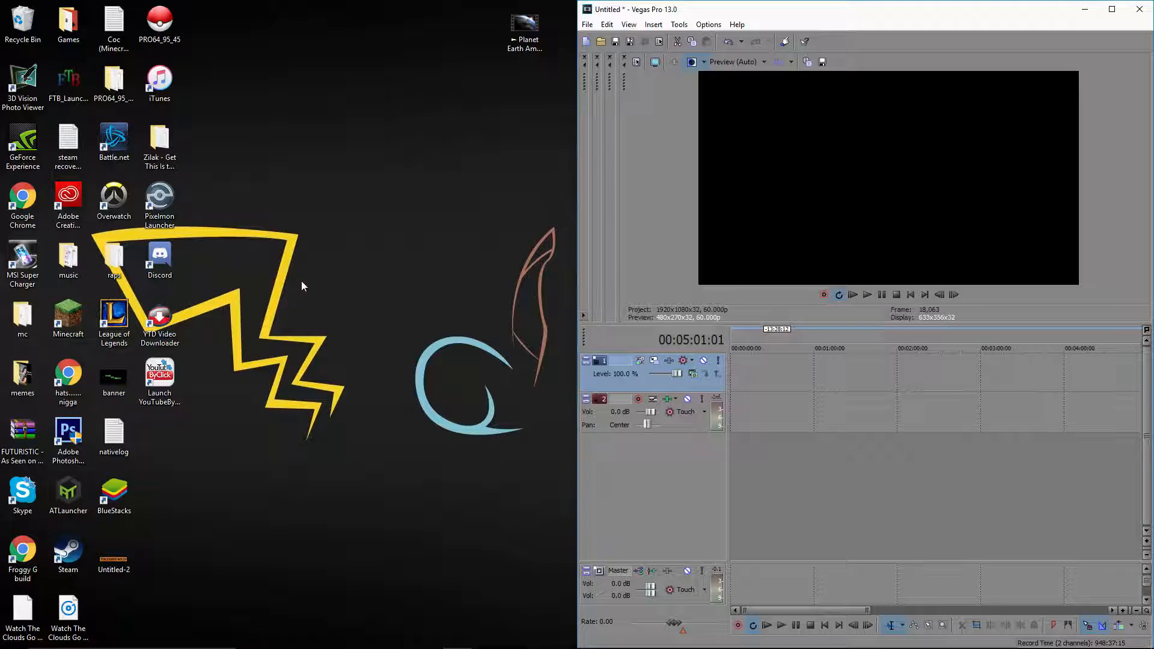
drag(524, 26, 739, 372)
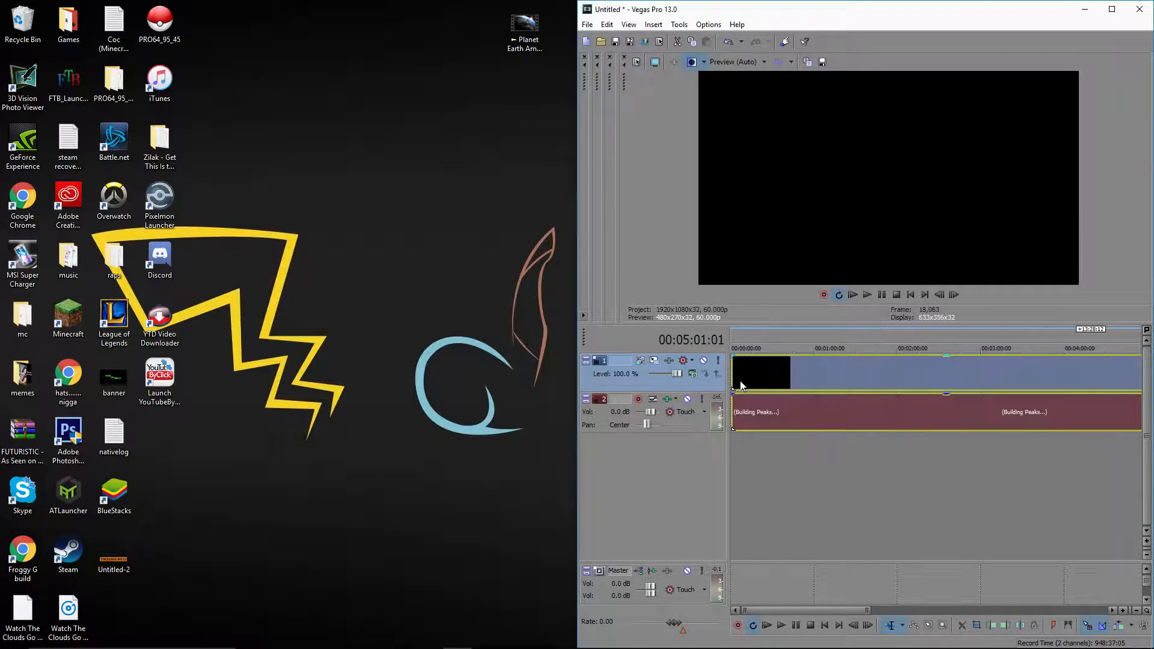
click(1112, 9)
scroll(706, 438, down, 2)
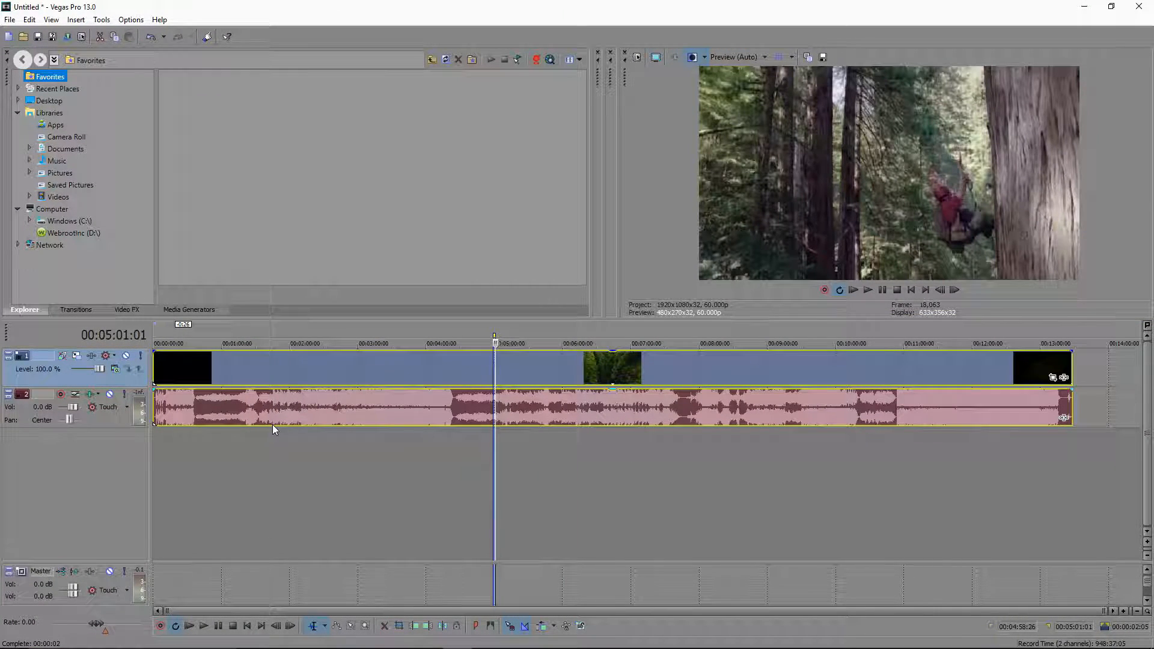
Select the clip's video event and its audio event in turn to examine them on their separate tracks
click(417, 381)
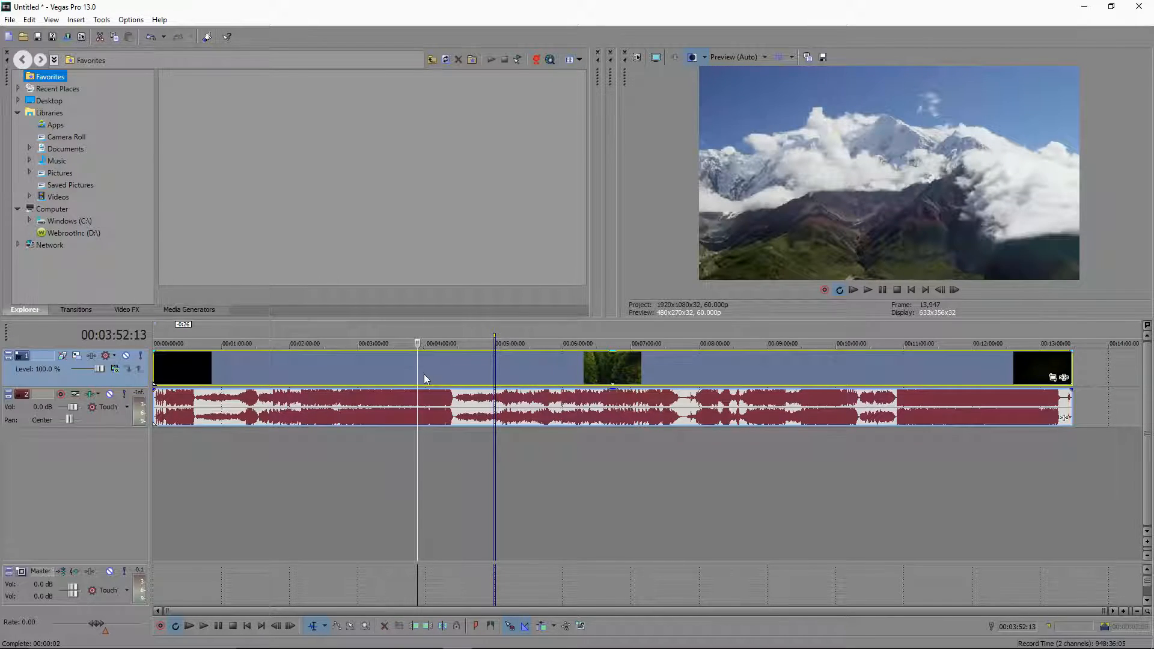
click(593, 408)
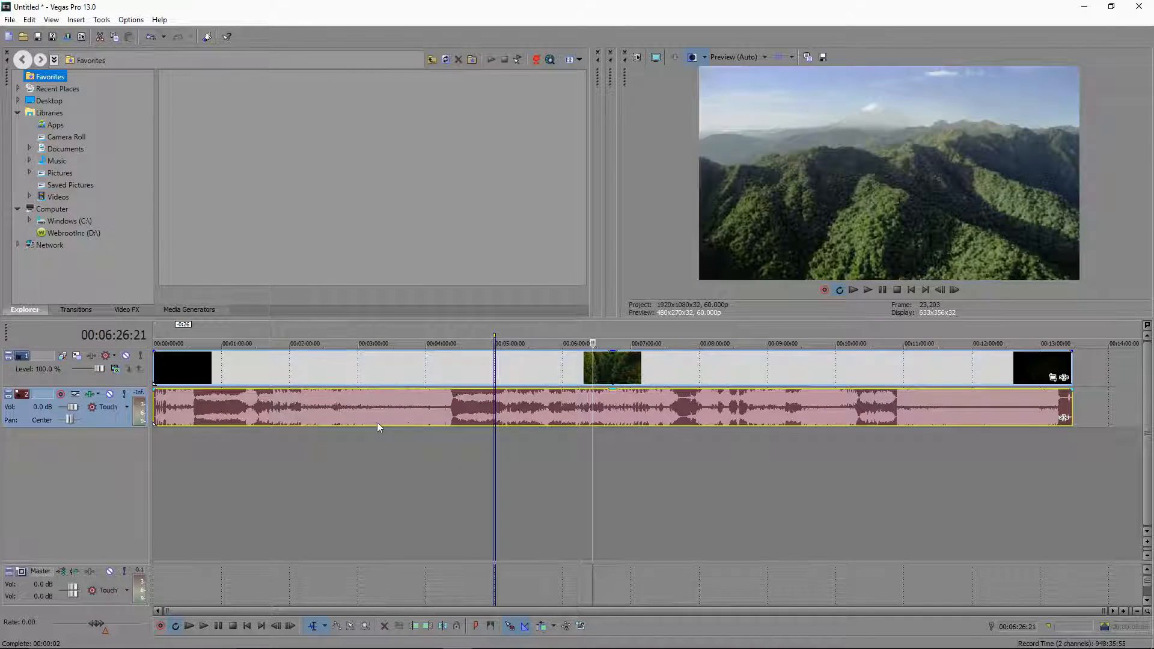
click(410, 368)
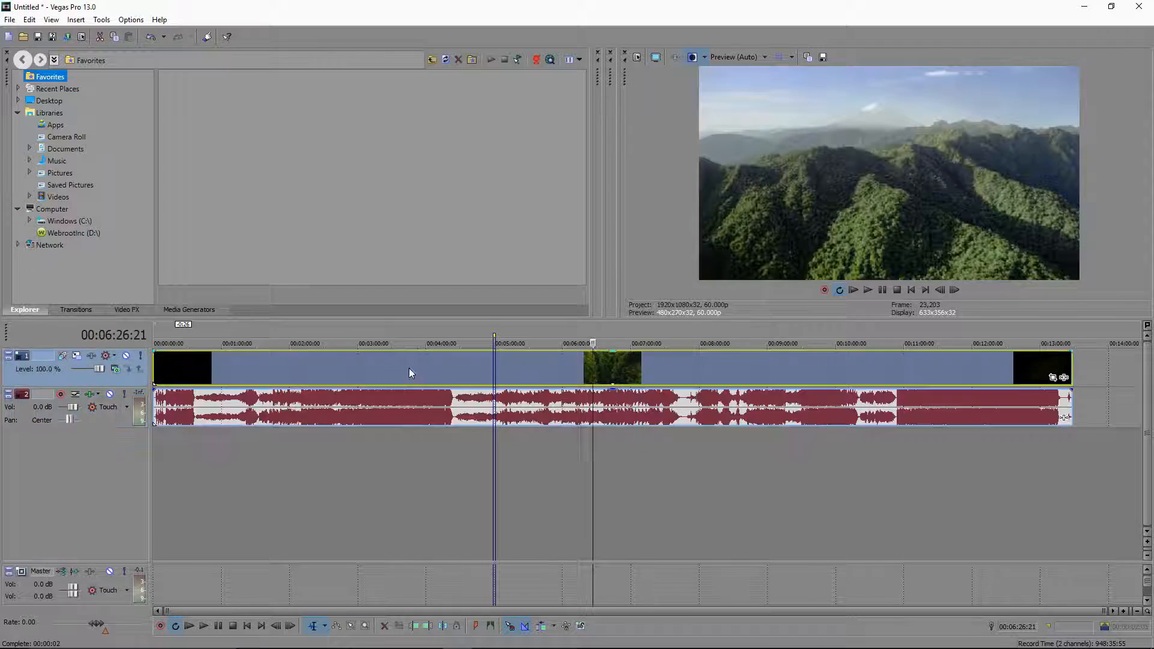
click(381, 400)
click(381, 399)
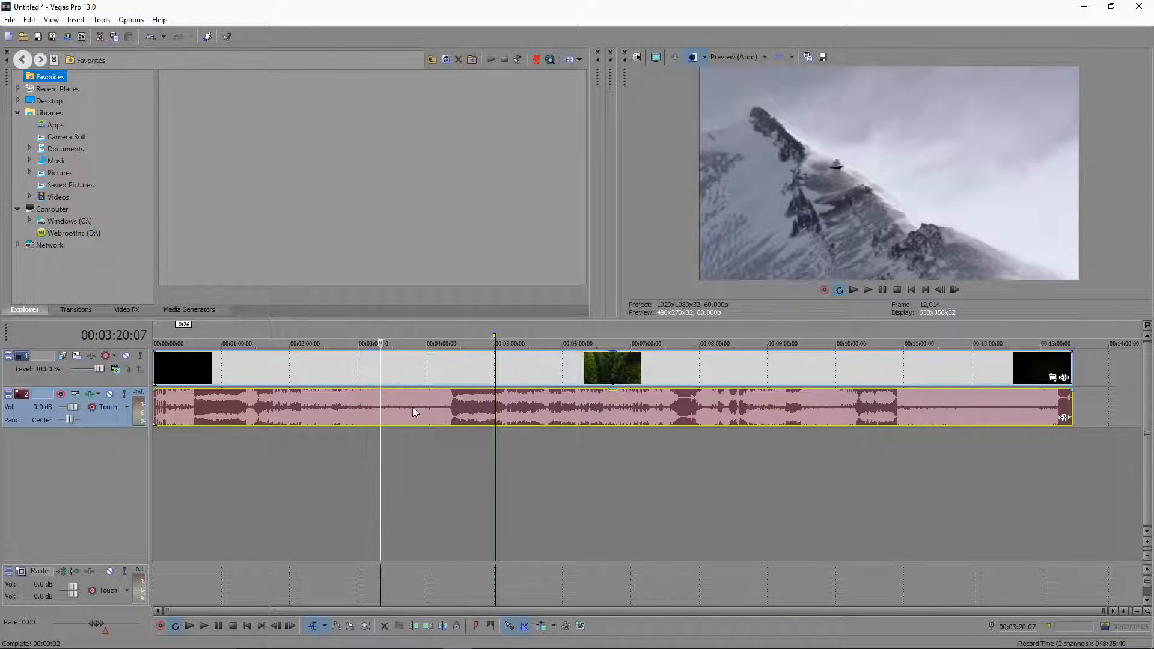
click(429, 377)
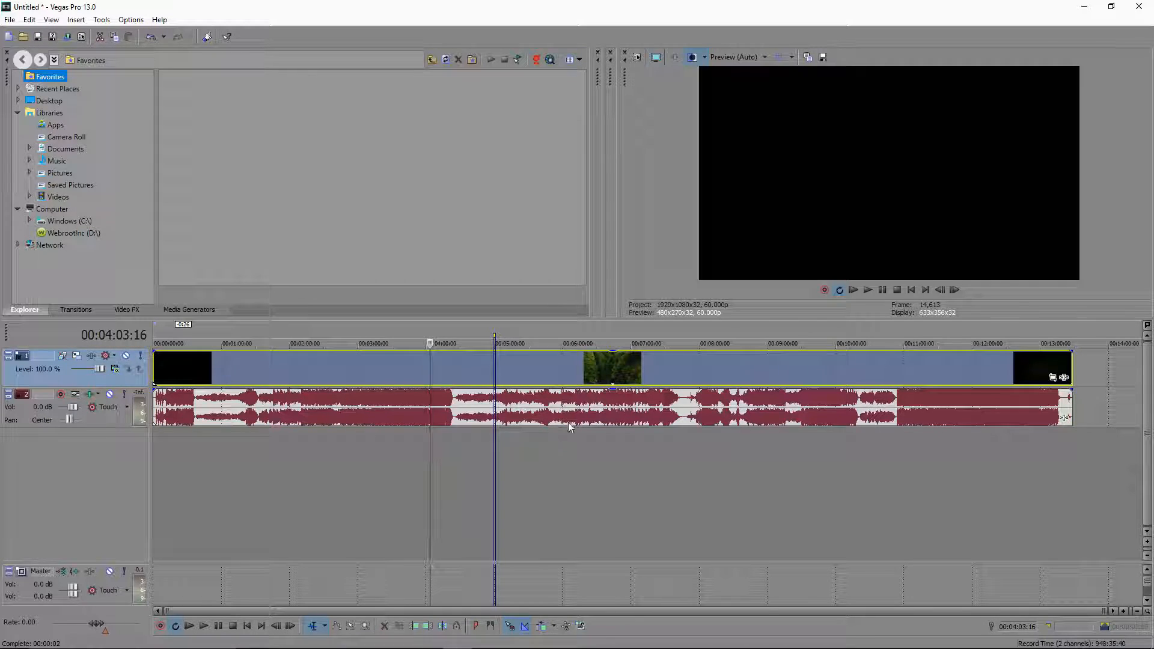
Try shifting the imported clip along the timeline and undo the move
drag(572, 414, 700, 384)
key(ctrl+z)
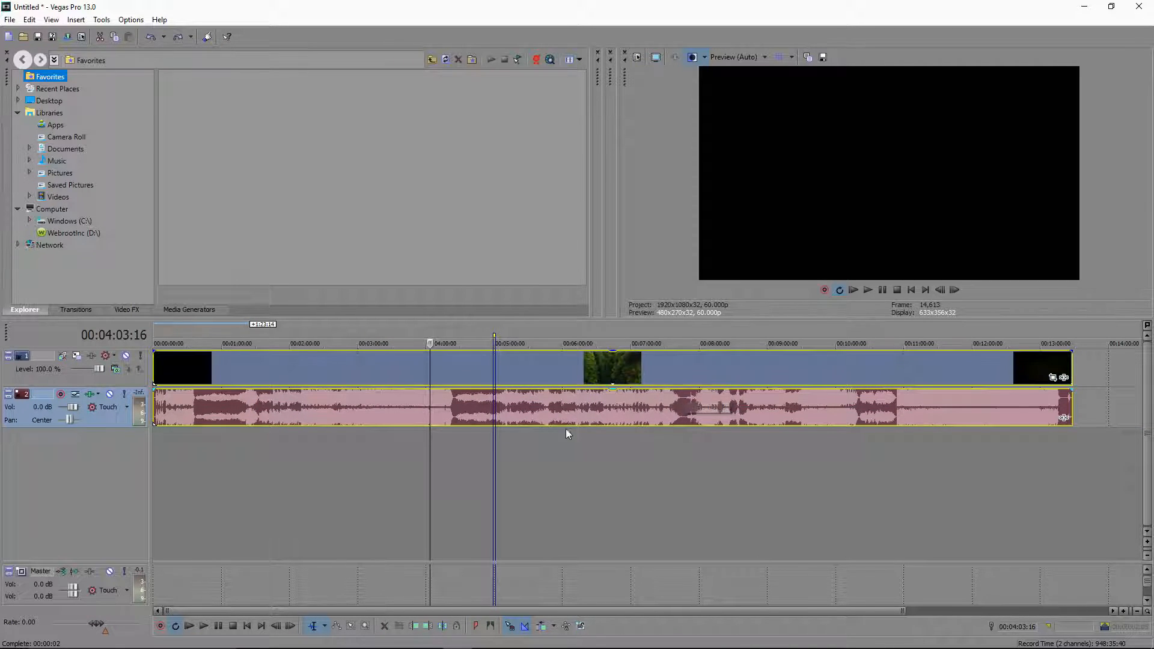
click(599, 466)
mouse_move(549, 405)
mouse_down()
mouse_move(597, 401)
mouse_move(529, 403)
mouse_up()
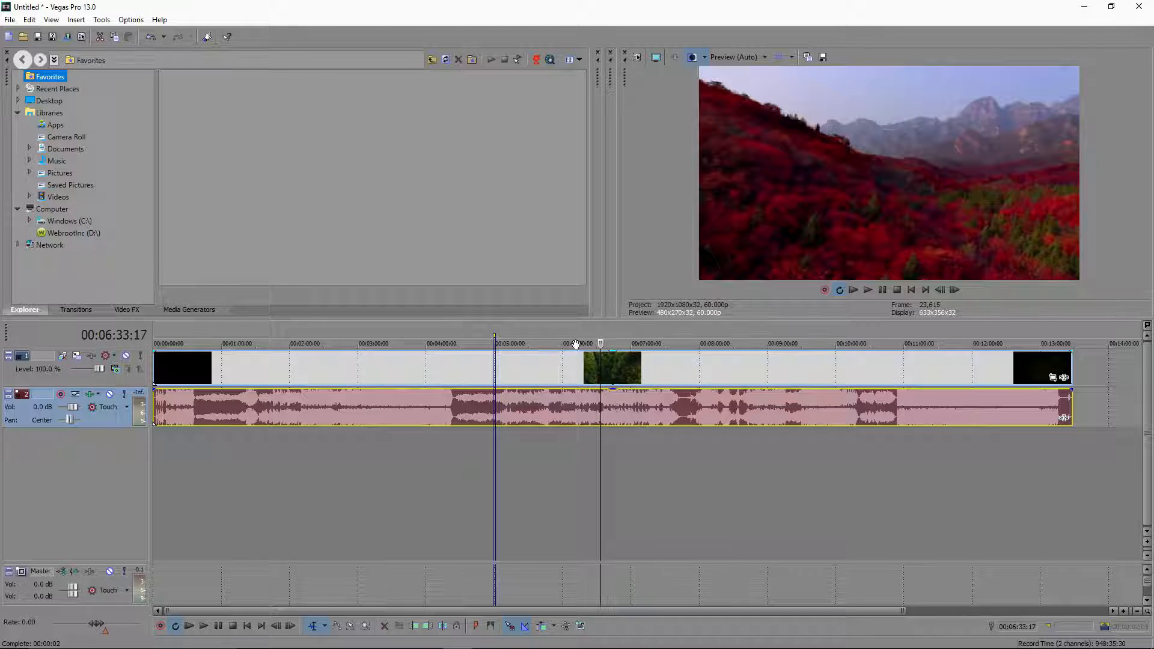
Preview frames at several points of the clip, and play back a short section from 00:10:58:08
drag(603, 348, 598, 347)
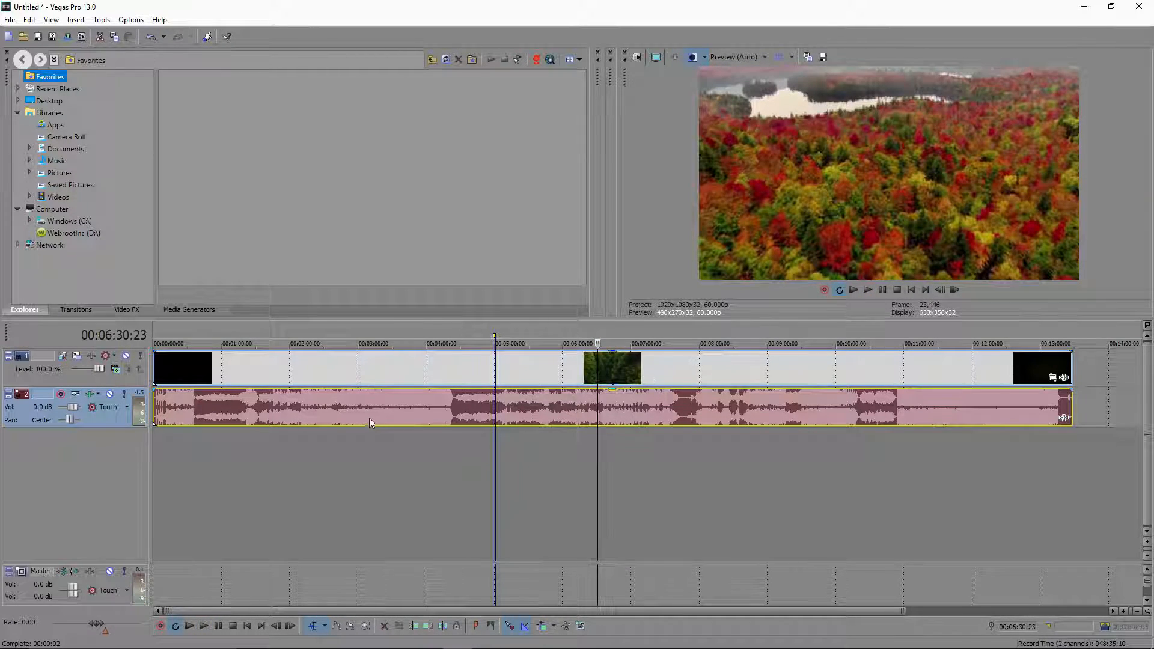
click(233, 454)
click(277, 454)
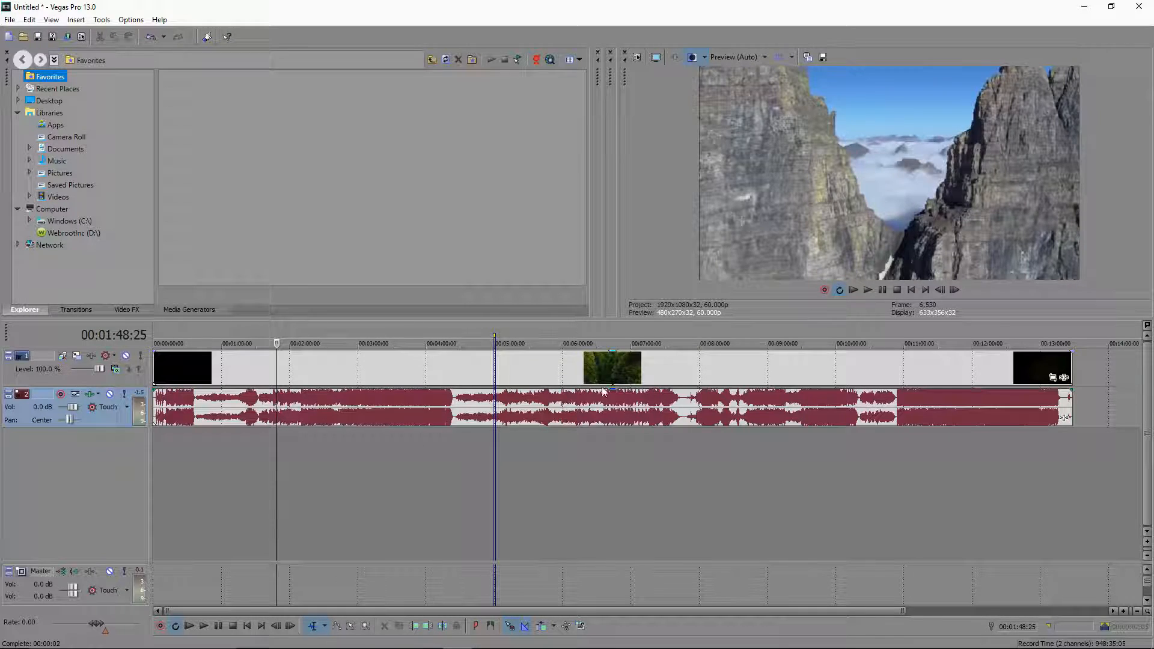
click(901, 452)
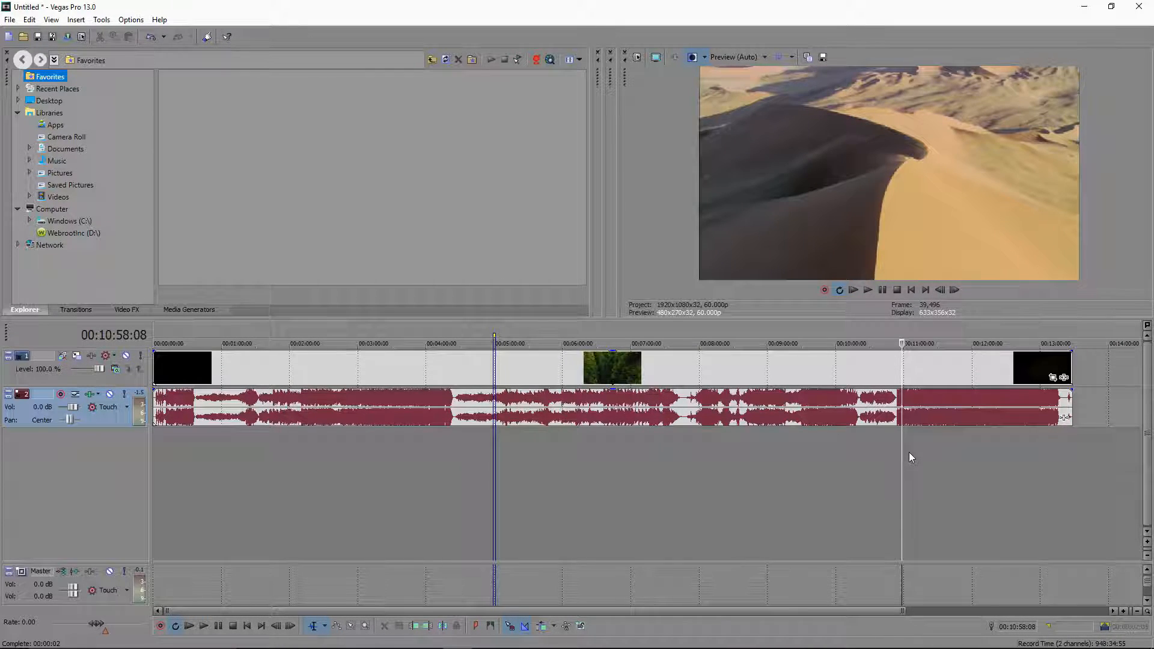
key(space)
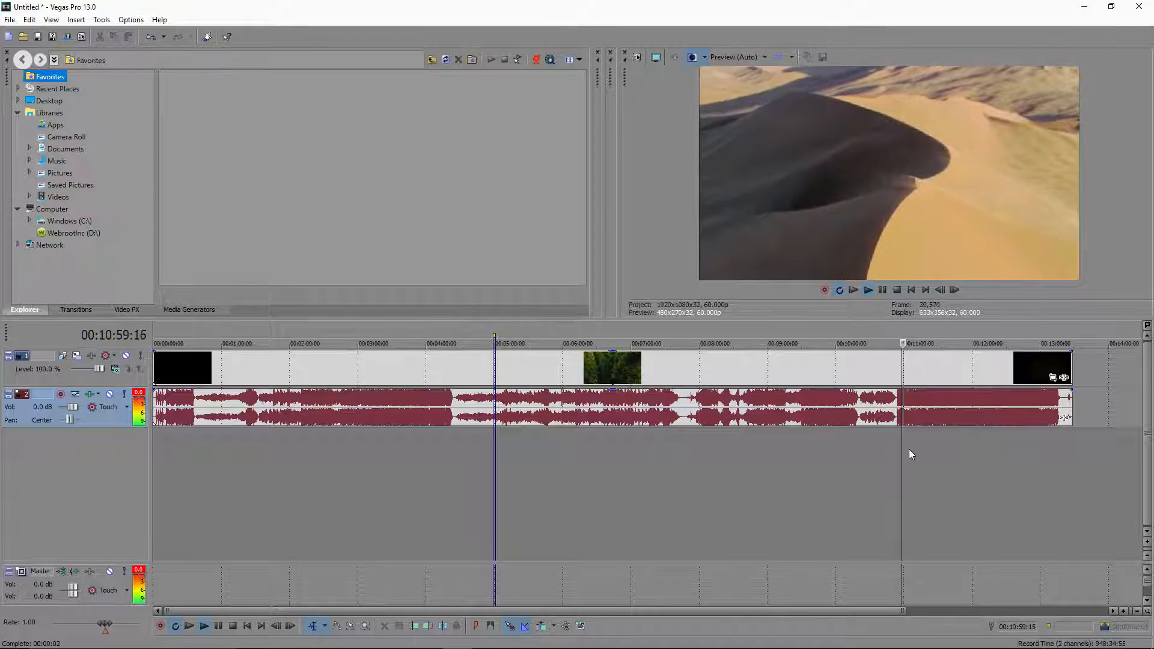
key(space)
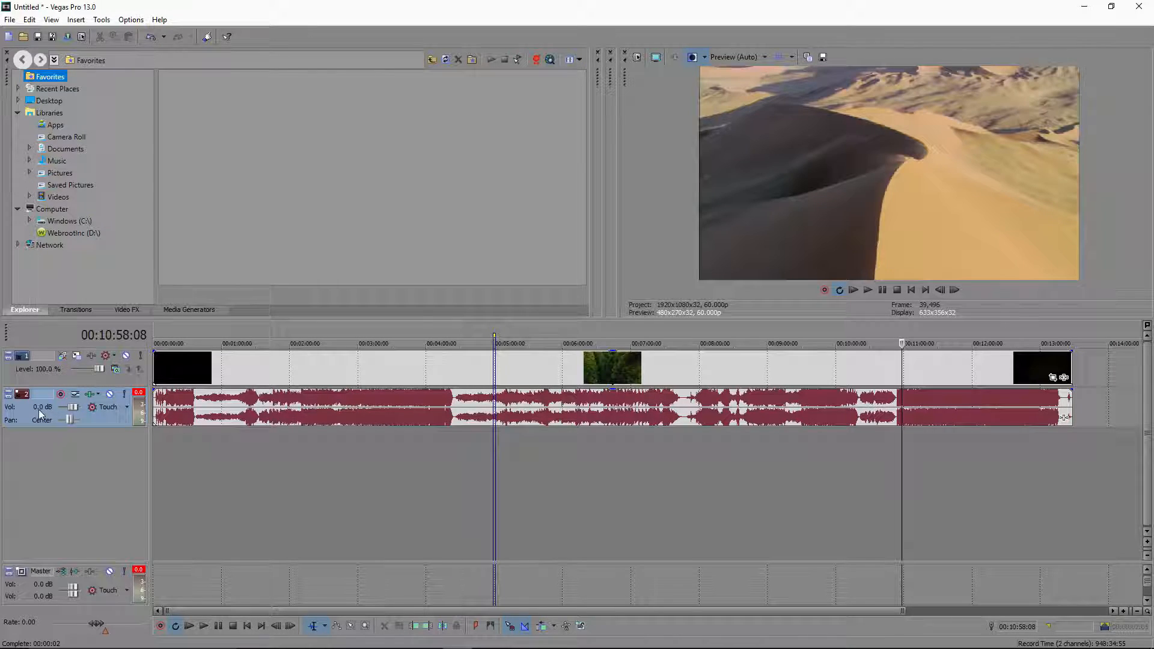
Lower the audio track's volume to -7.9 dB and play the same section to check the level
drag(73, 408, 58, 407)
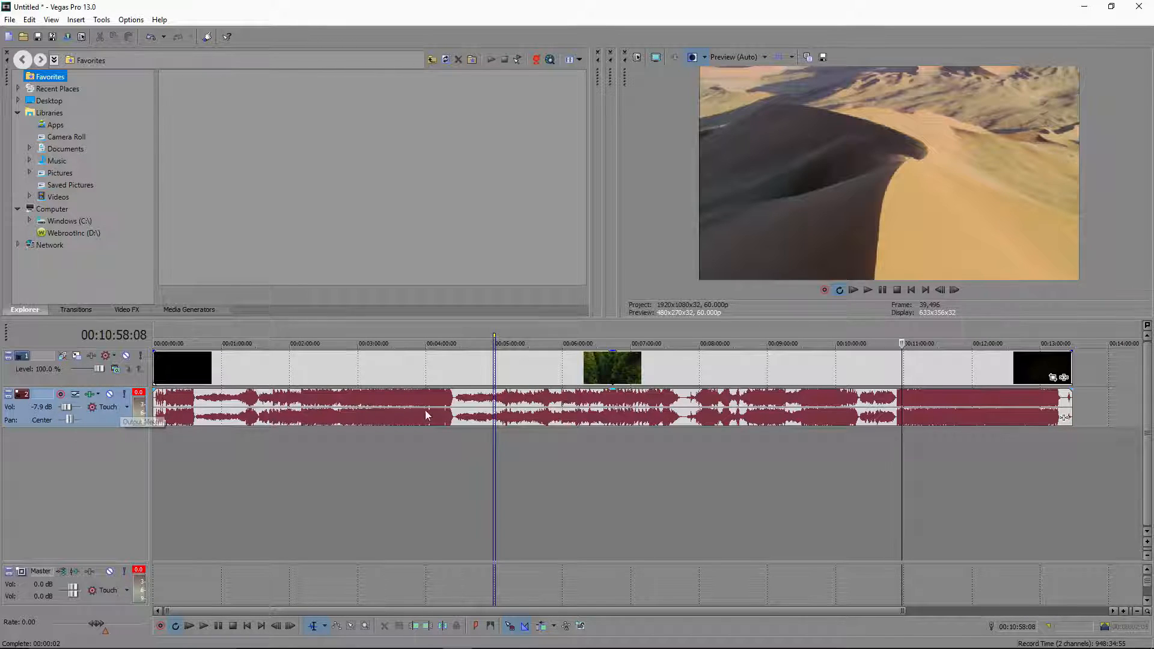
key(space)
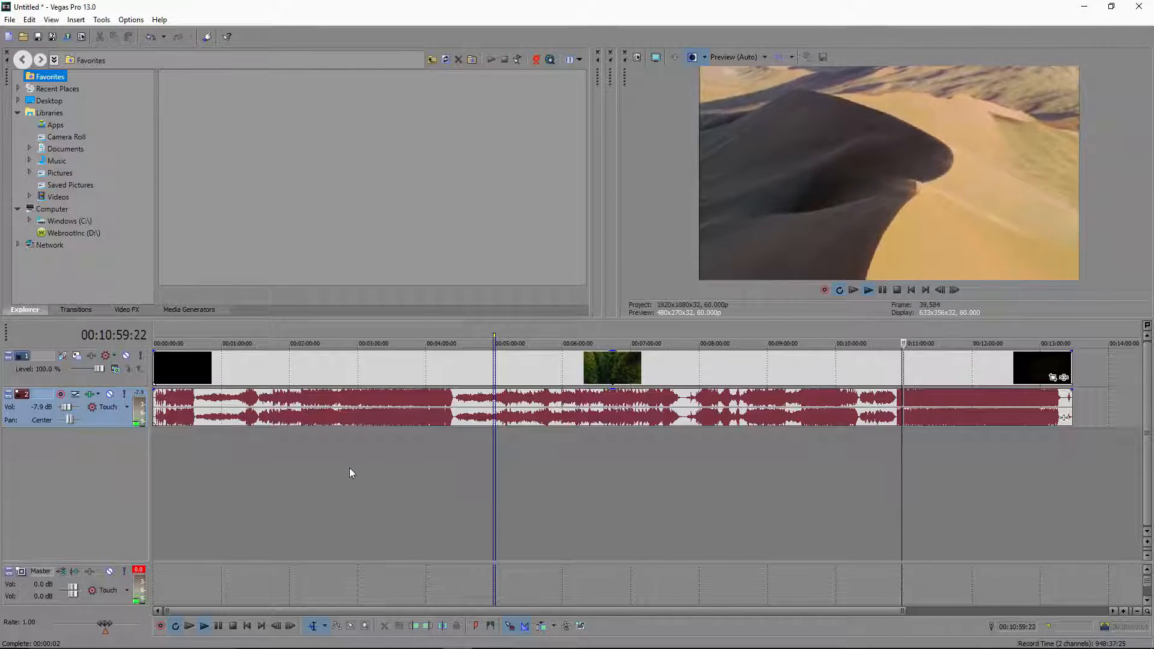
key(space)
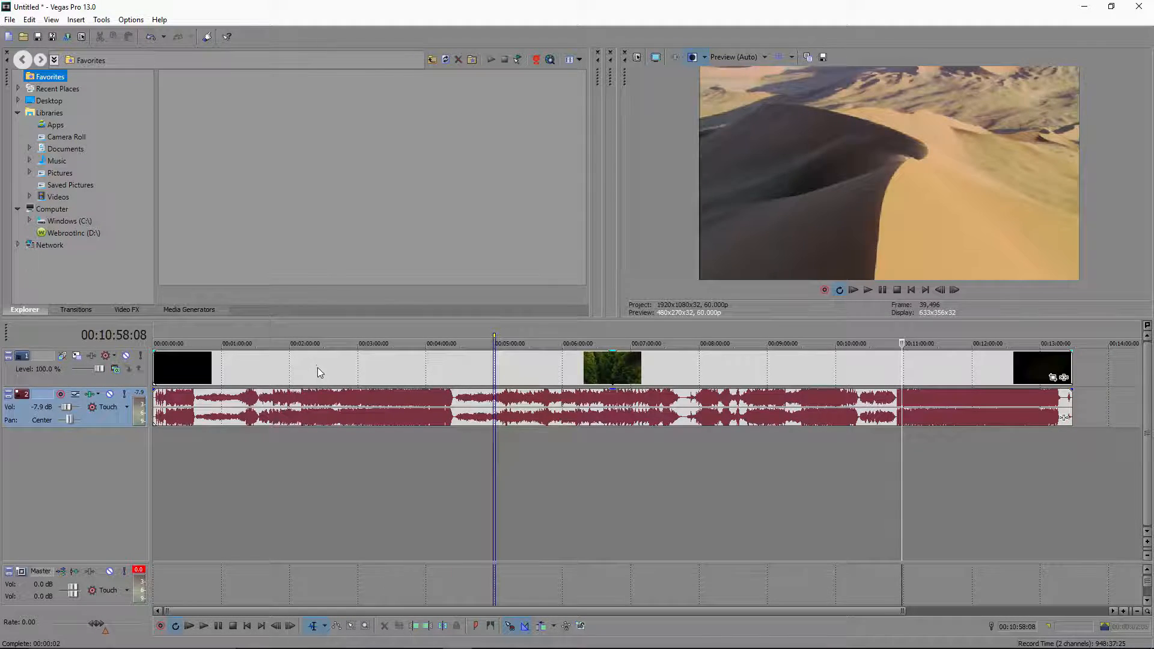
Shift the whole clip, video and audio together, about 42 seconds later on the timeline
drag(317, 368, 363, 373)
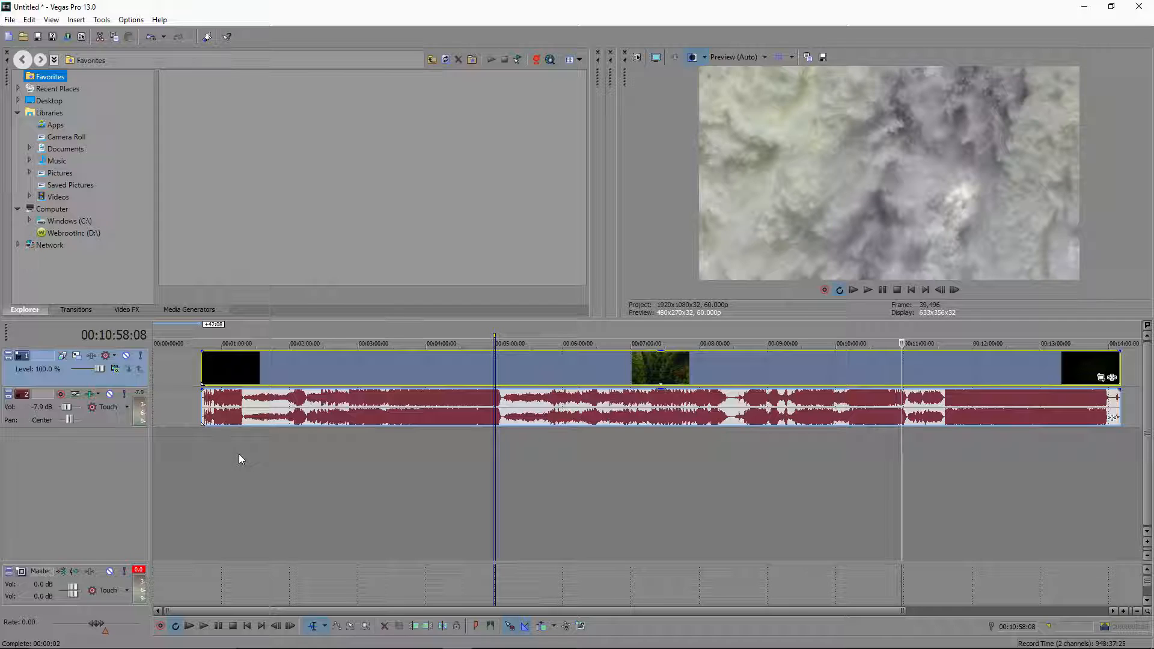
click(239, 459)
click(462, 450)
click(528, 453)
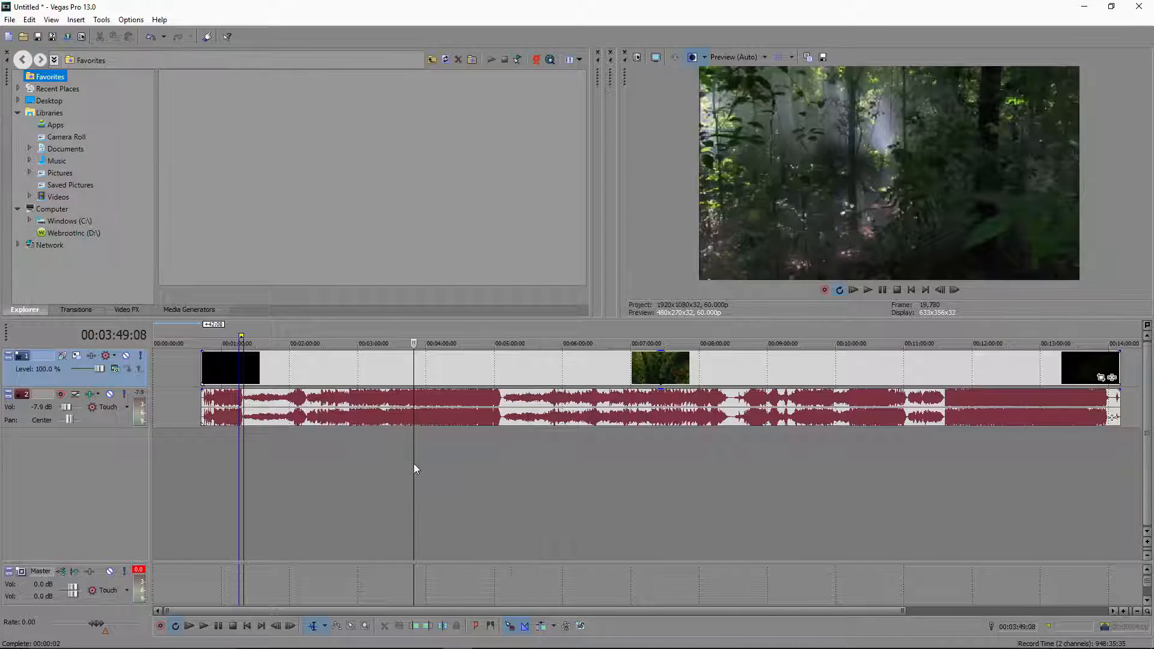
Split the clip's video and audio at 00:05:06:28 and again at 00:05:49:22
click(414, 465)
click(367, 457)
click(489, 467)
click(582, 467)
click(662, 471)
click(458, 465)
click(511, 468)
click(482, 467)
click(497, 449)
click(502, 448)
key(s)
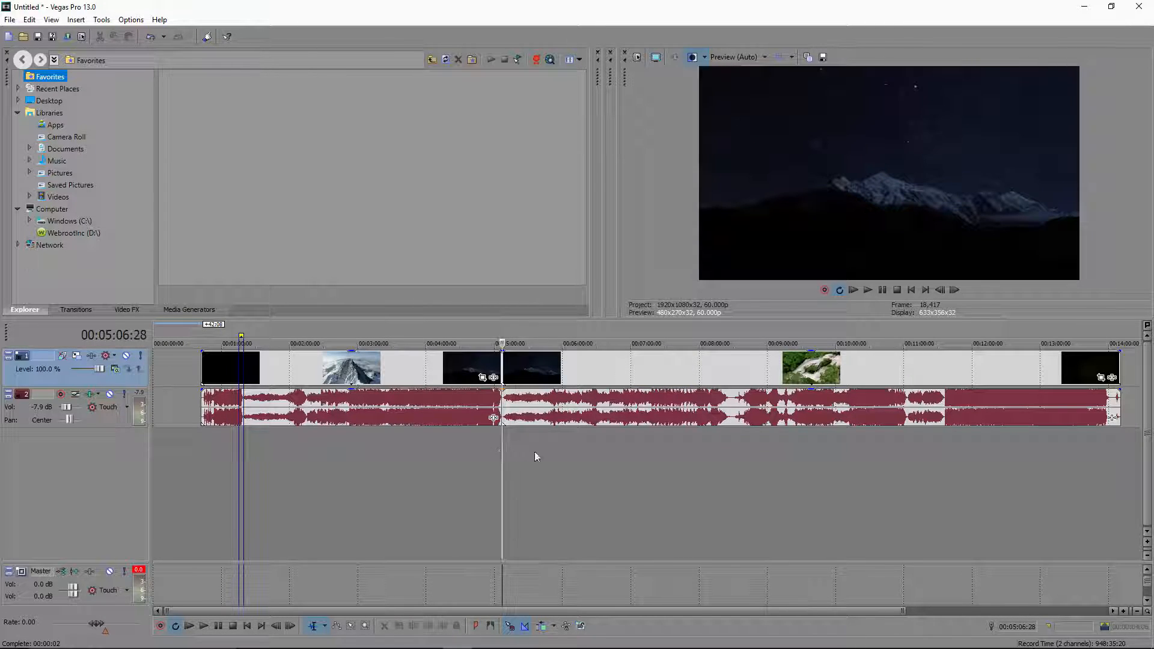
click(550, 431)
key(s)
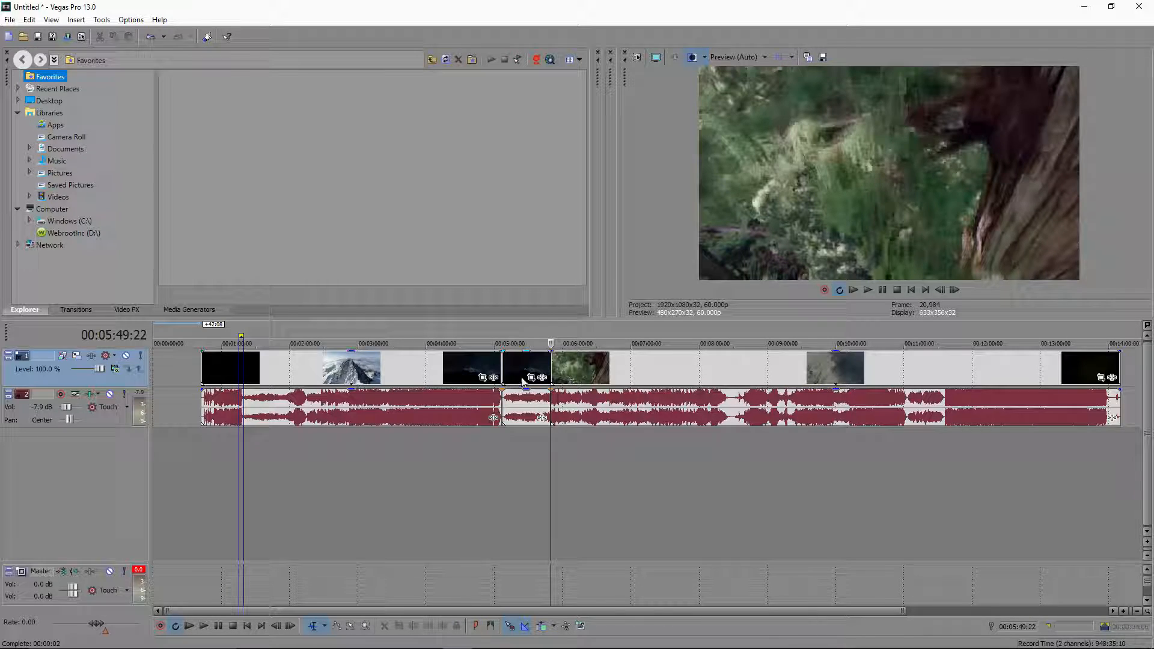
Move the outer segments away from the short middle segment and delete that middle segment
drag(586, 382, 605, 382)
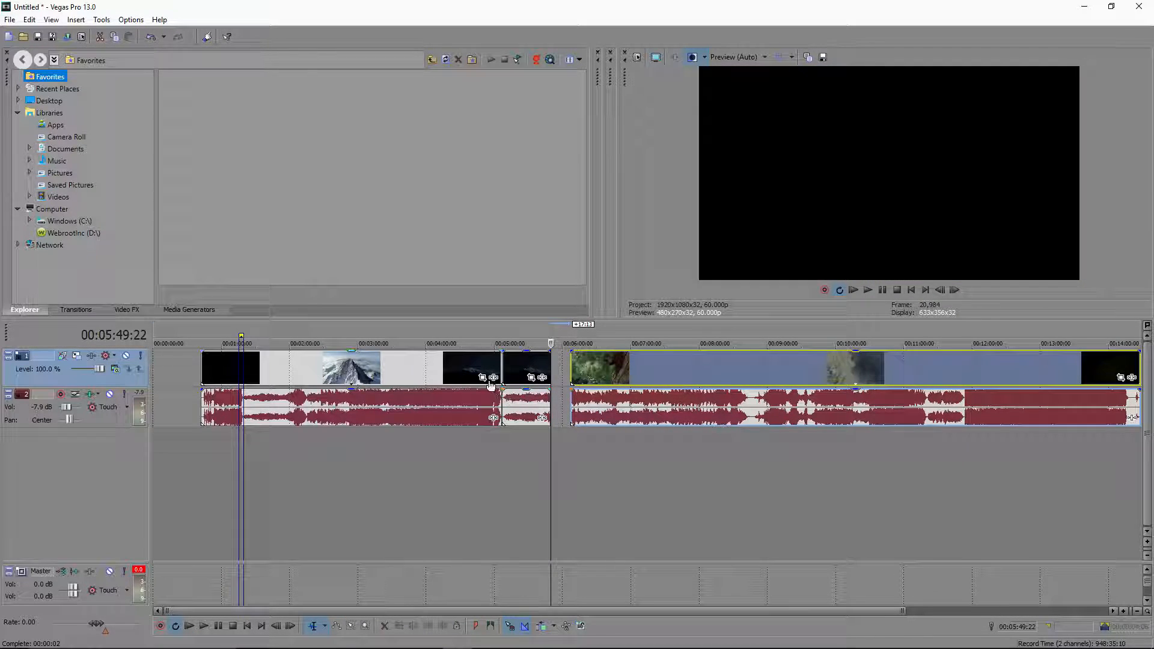
drag(474, 377, 426, 378)
click(508, 372)
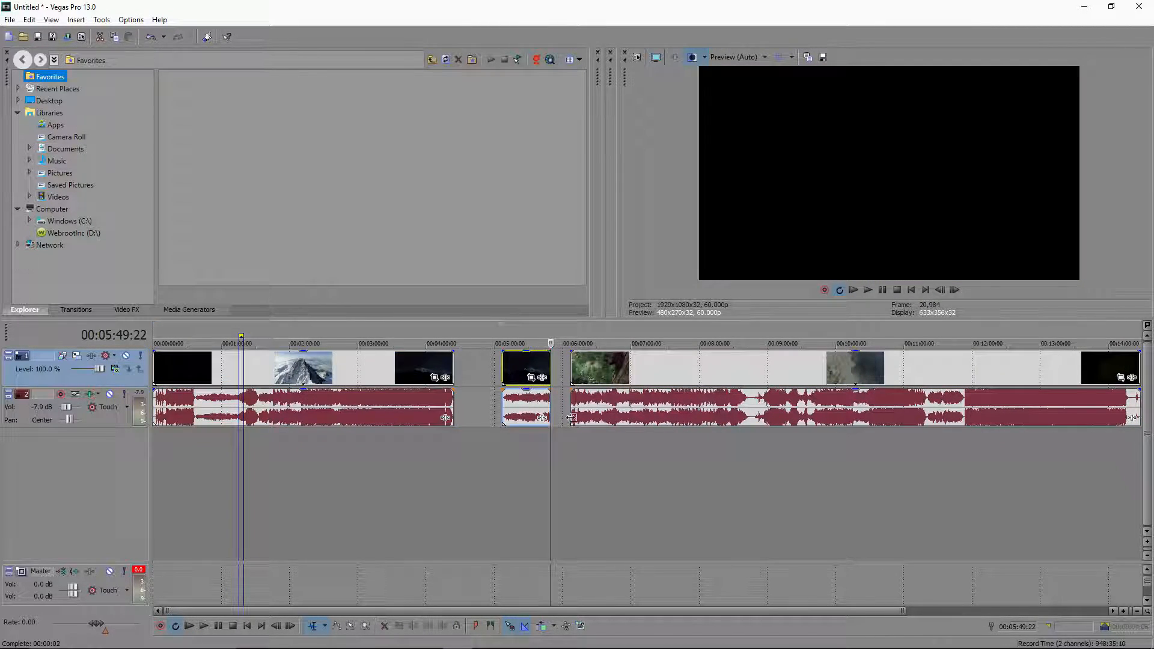
key(Delete)
Close the gap by moving the first segment up against the remaining one, and play across the join
drag(385, 361, 497, 384)
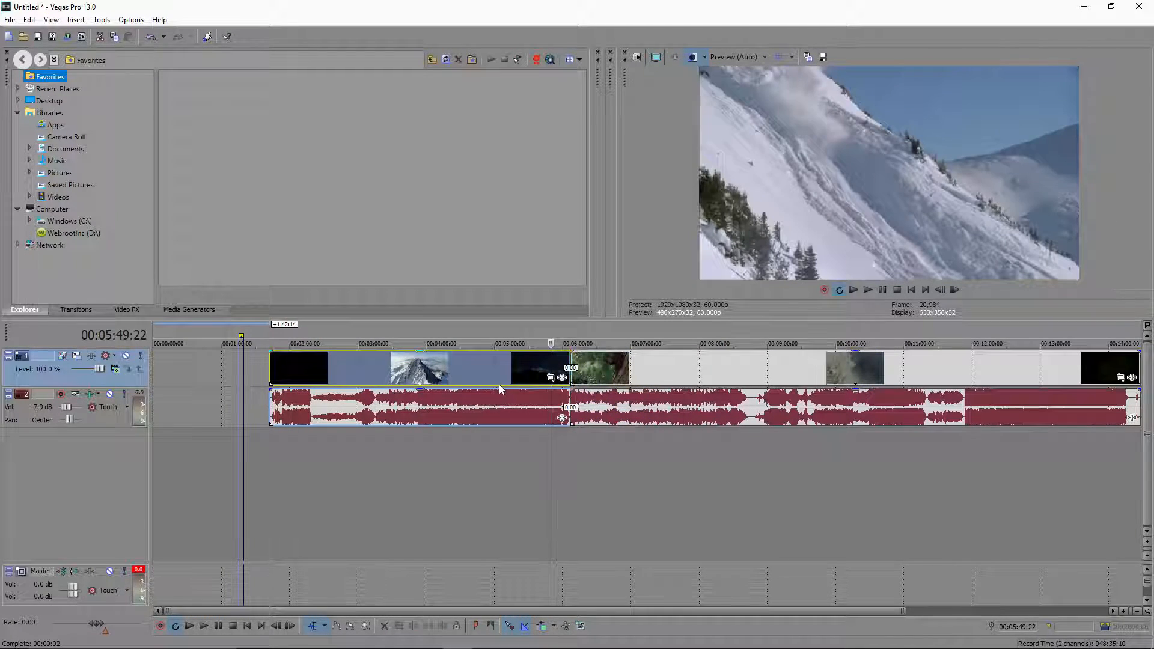
click(564, 441)
key(space)
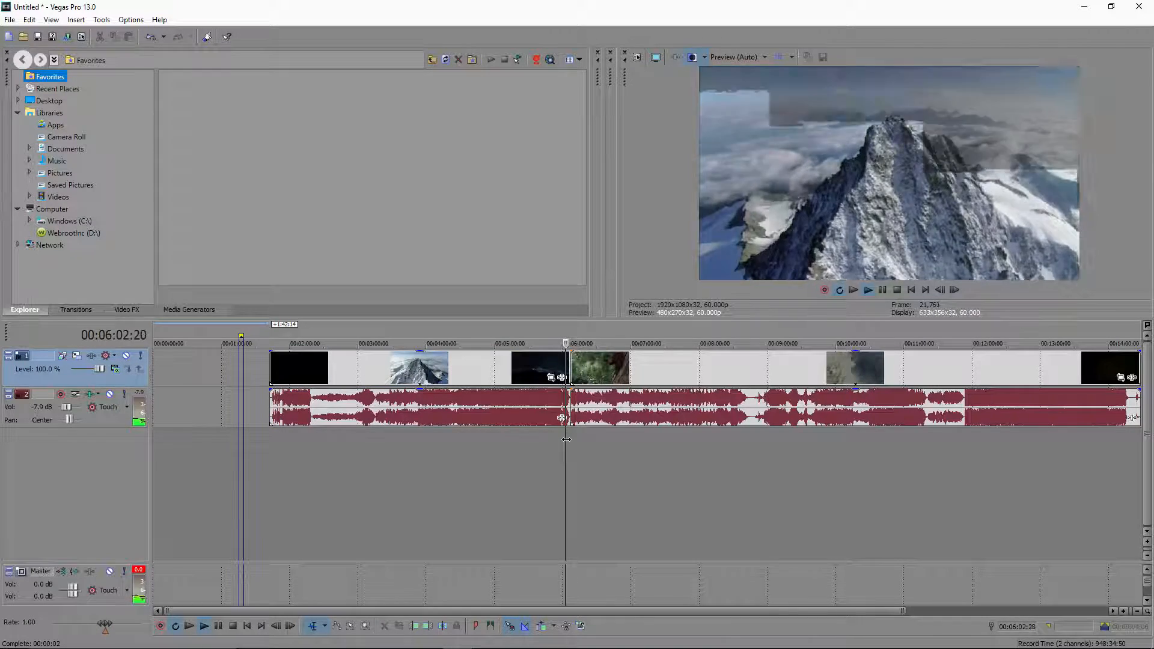
Lower the audio track's volume to -13.4 dB and shift the first segment about 50 seconds earlier
drag(67, 408, 66, 409)
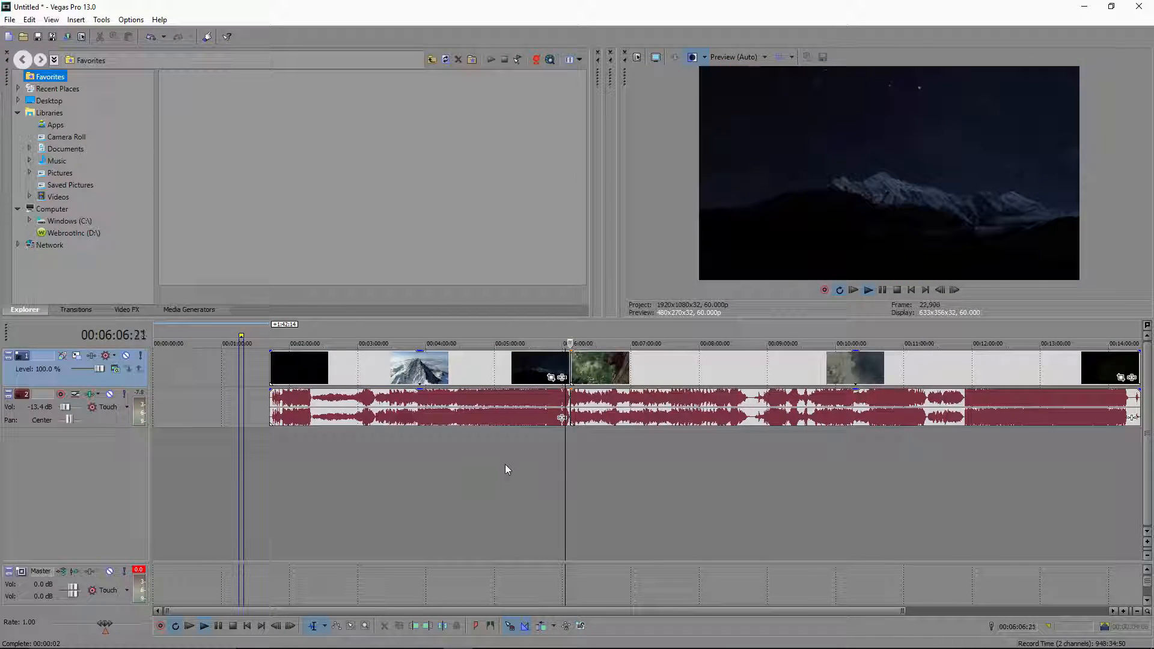
drag(457, 369, 400, 369)
key(space)
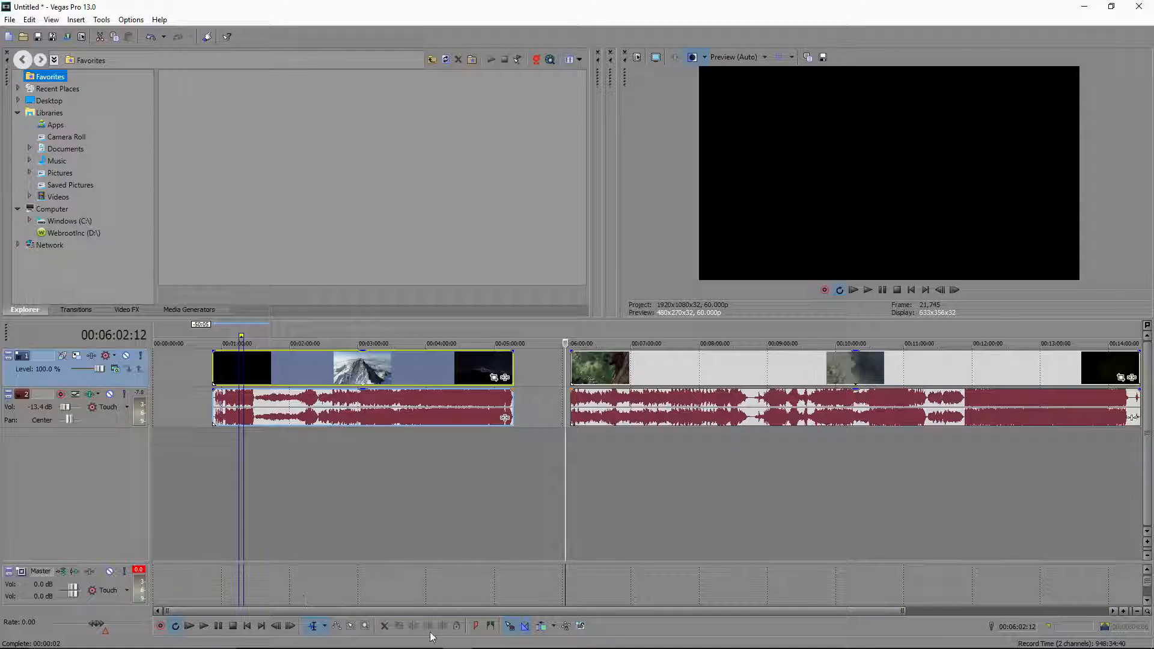
Split the second segment at five points near its beginning, from 00:06:10:26 to 00:06:55:23
click(576, 433)
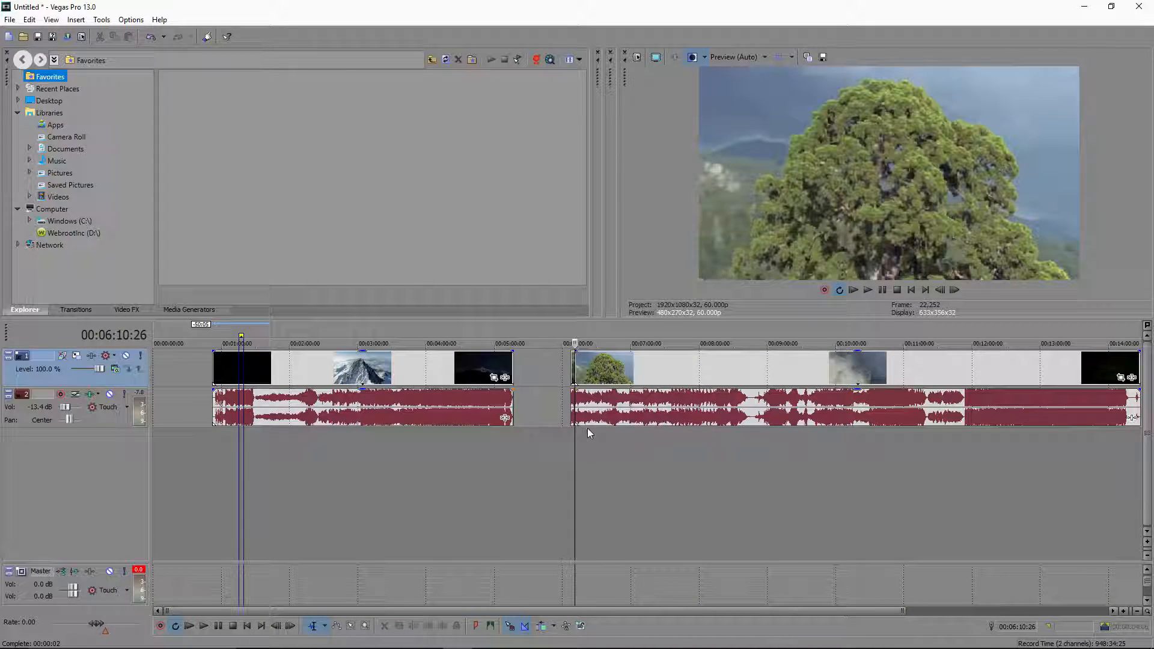
click(582, 431)
key(s)
click(594, 431)
key(s)
click(601, 430)
key(s)
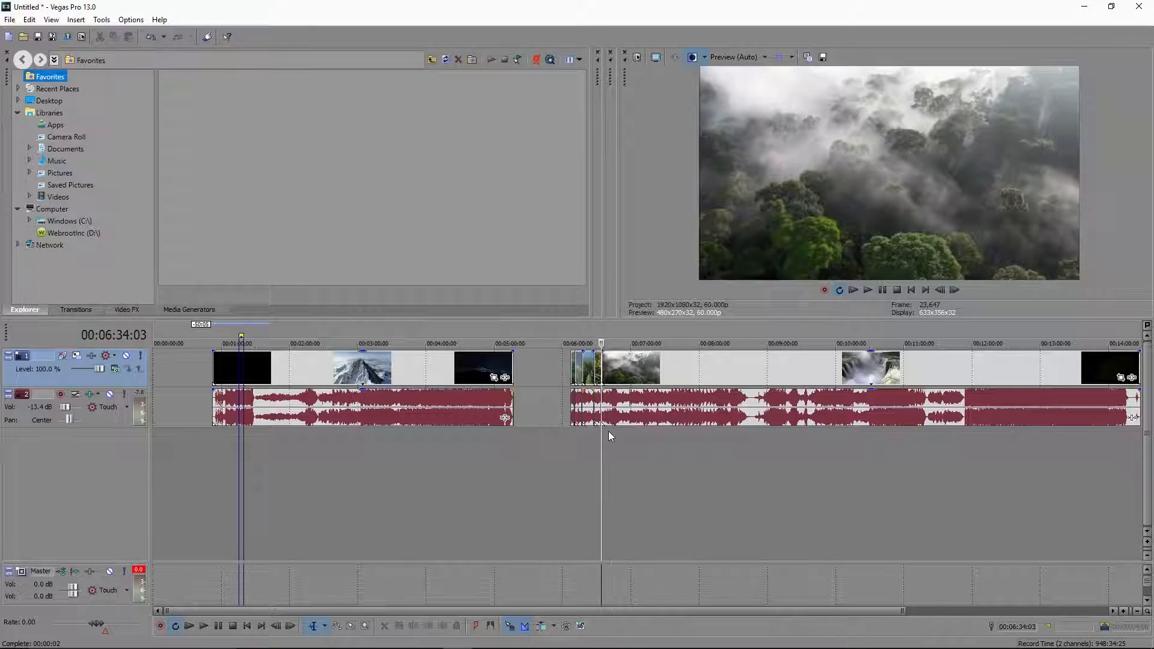
click(625, 431)
key(s)
Open gaps between the later cut pieces and move the first segment to the start of the timeline
mouse_move(631, 369)
mouse_down()
mouse_move(643, 383)
mouse_move(619, 375)
mouse_up()
drag(443, 378, 377, 369)
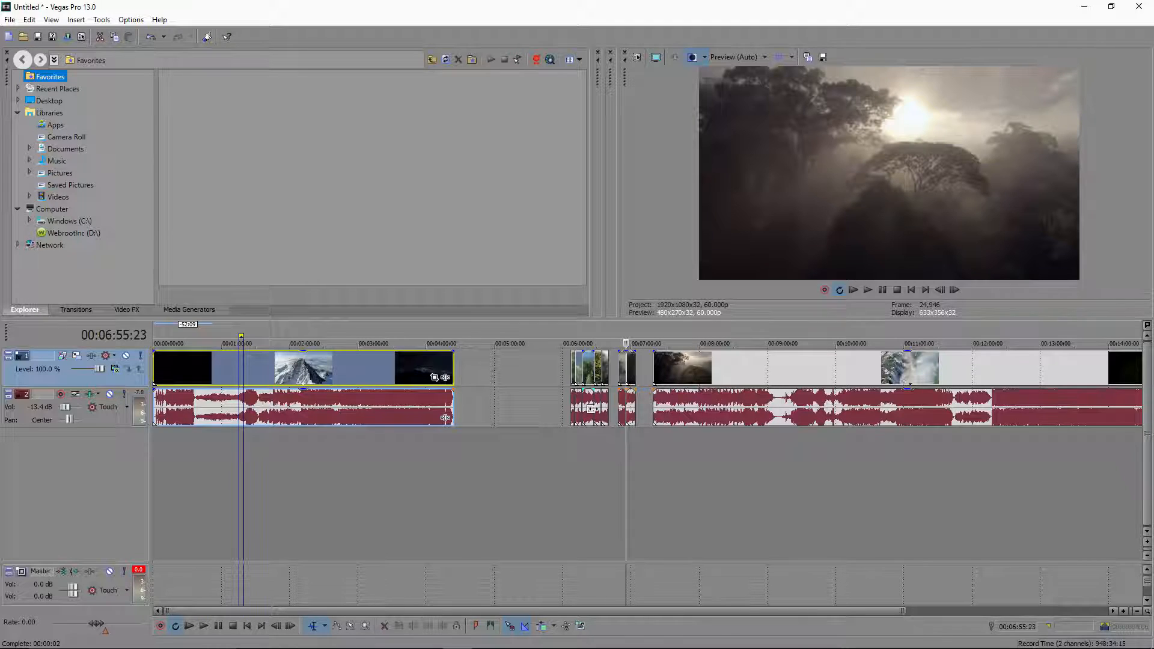
Move the first two short cut pieces one after the other to the end of the first segment
drag(585, 398, 450, 382)
drag(585, 377, 463, 372)
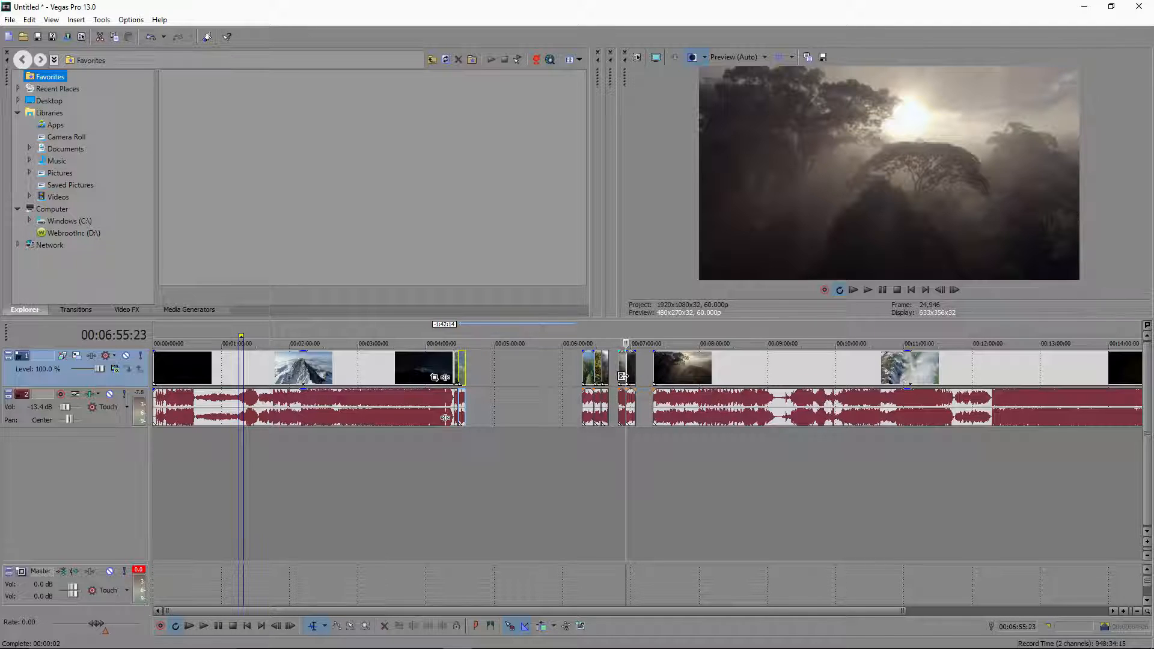
Close the gap before the last short piece, and move the whole group of short pieces to the end of the clips before them
drag(621, 371, 613, 381)
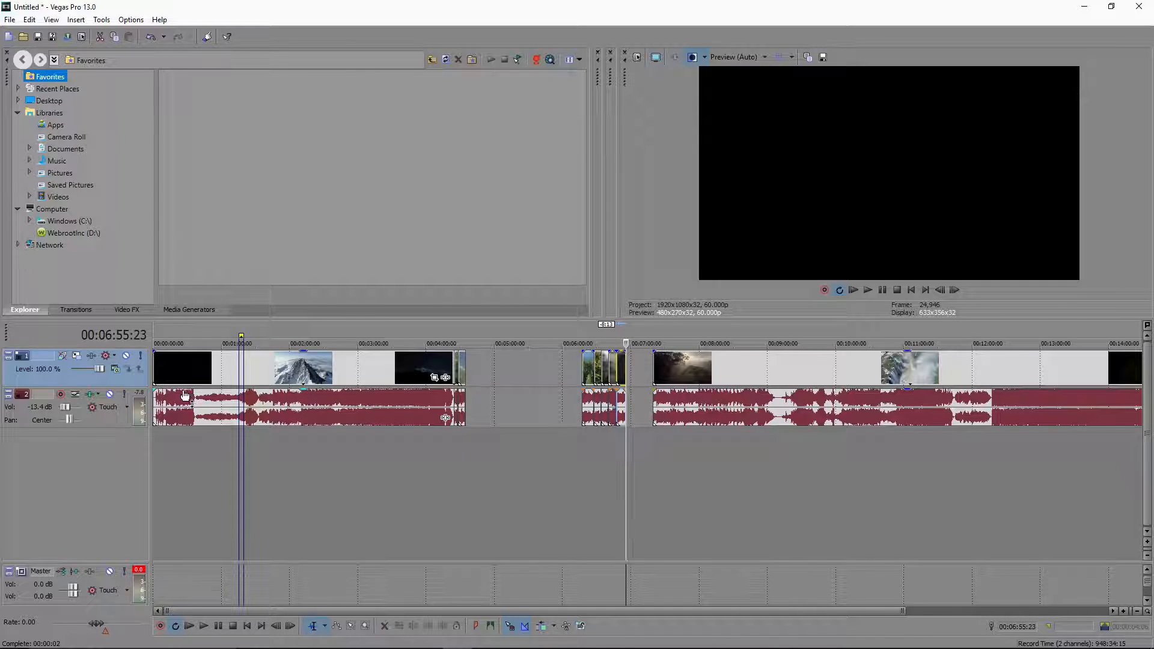
key(d)
key(d)
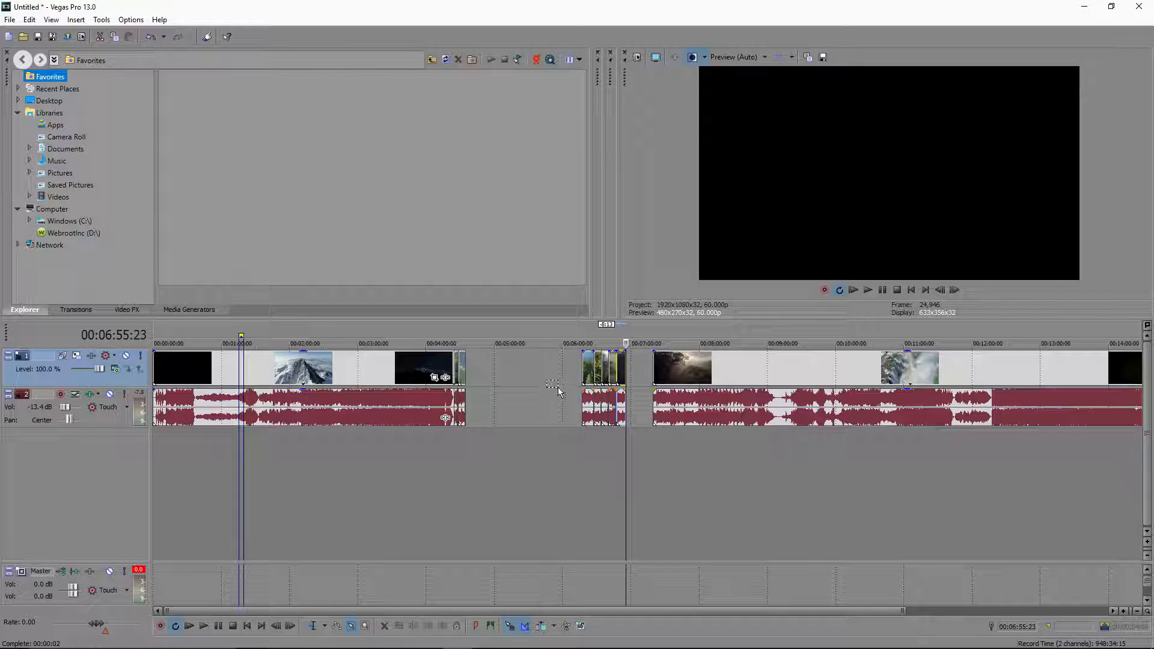
drag(564, 368, 634, 419)
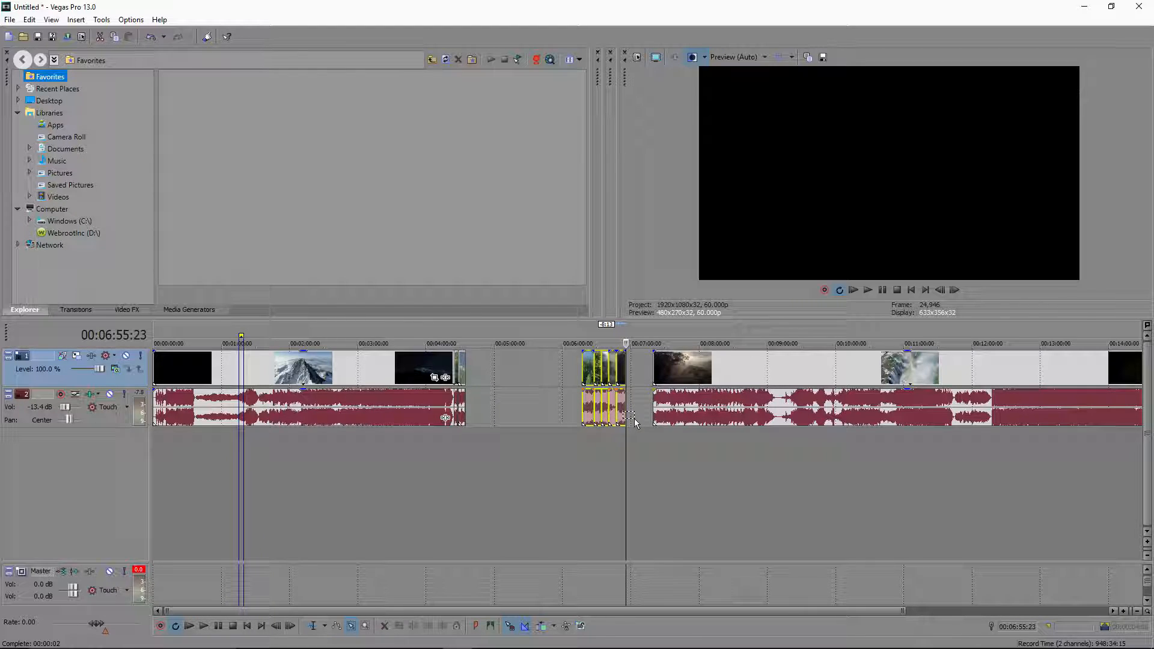
key(ctrl+d)
drag(587, 381, 471, 378)
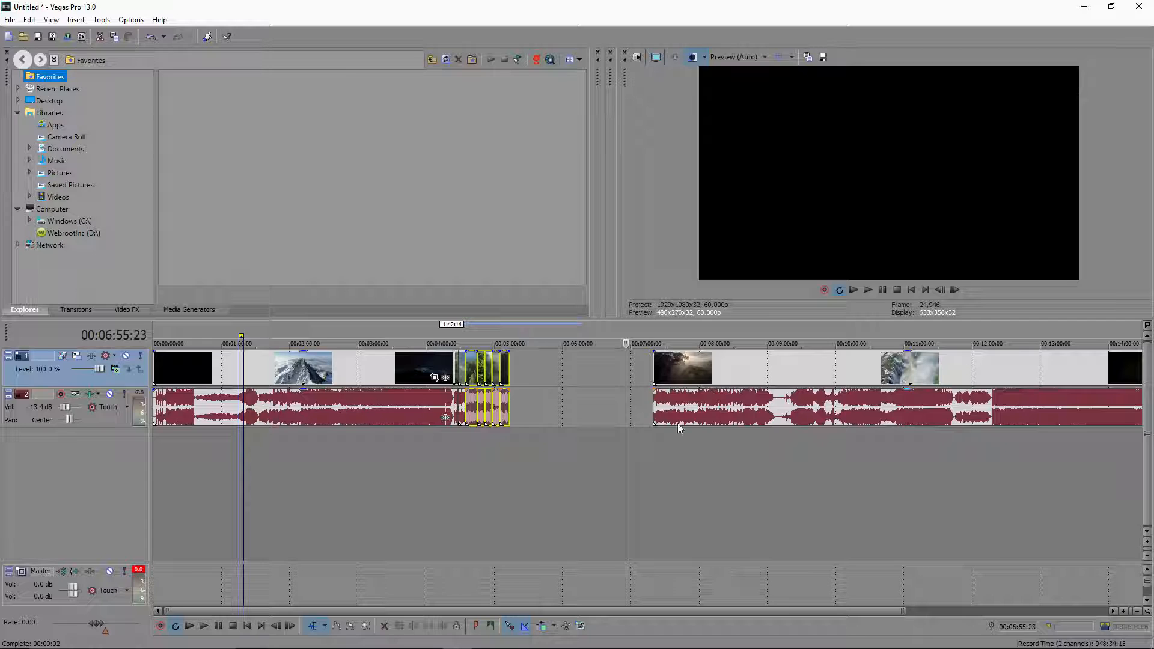
Shift the long last segment about 1:34 earlier, split it at 00:06:32:16, and move the part after the split about 1:12 later
drag(796, 391, 684, 370)
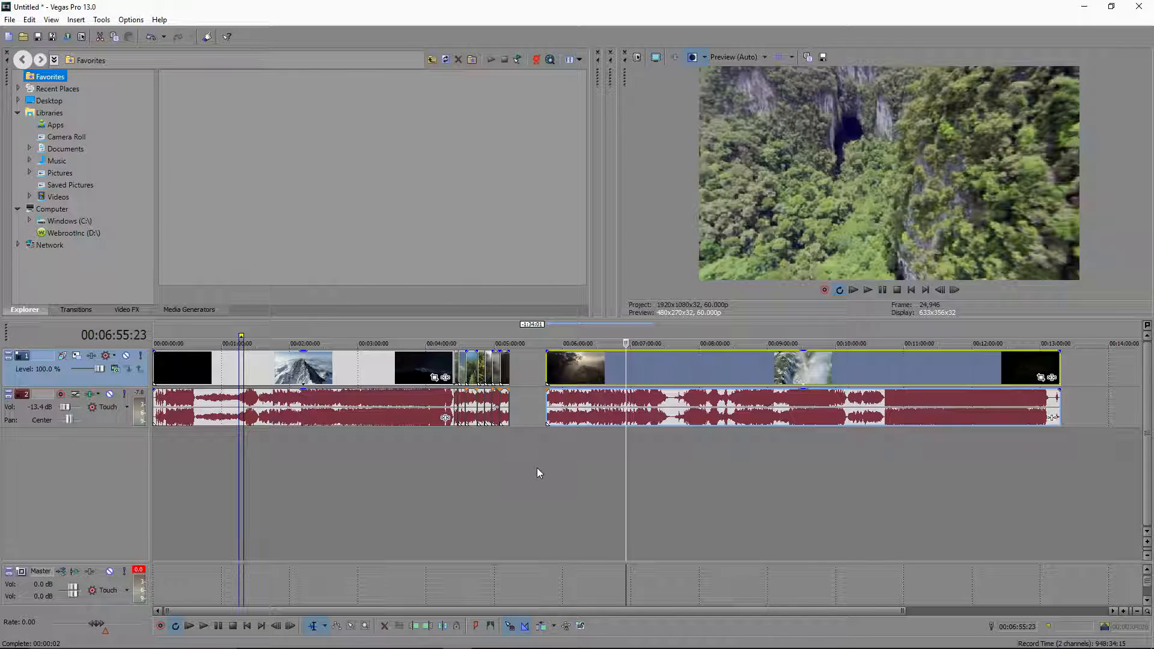
click(599, 460)
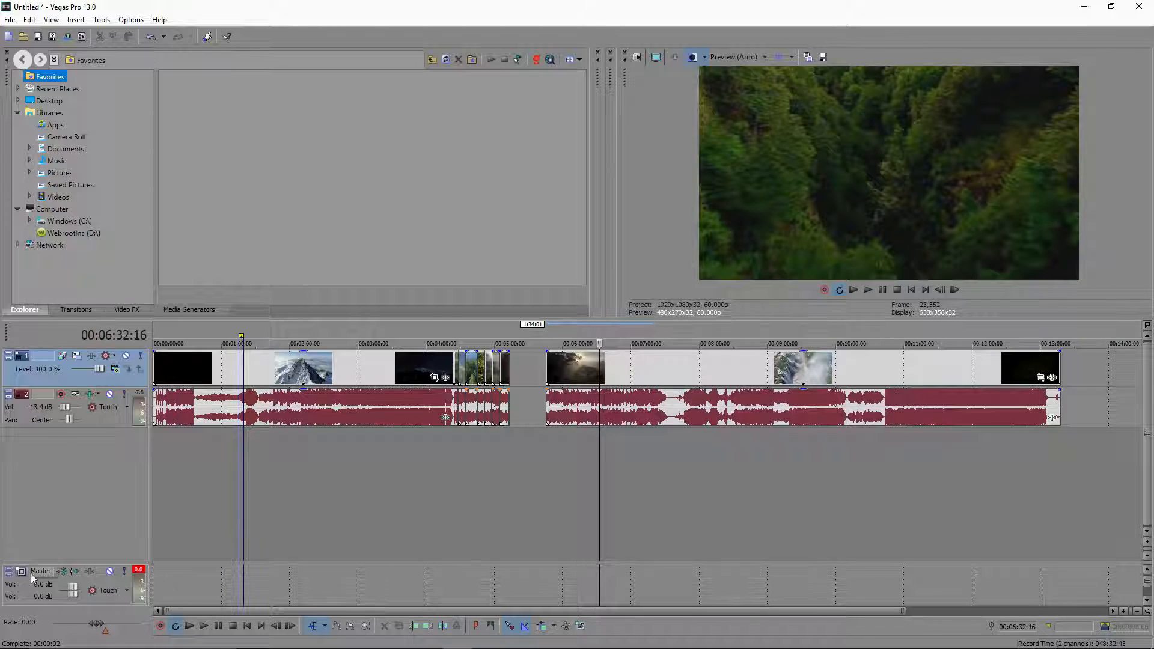
key(s)
drag(607, 373, 691, 380)
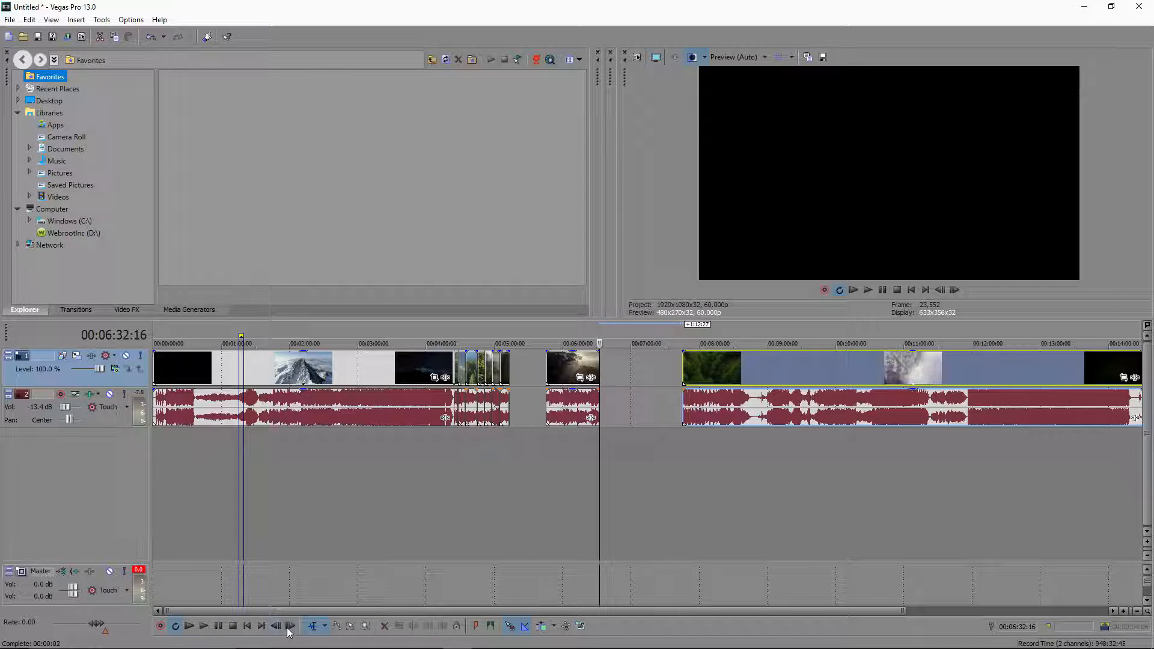
Time-stretch the piece before the split until it meets the following segment, and play part of the slowed footage
click(325, 627)
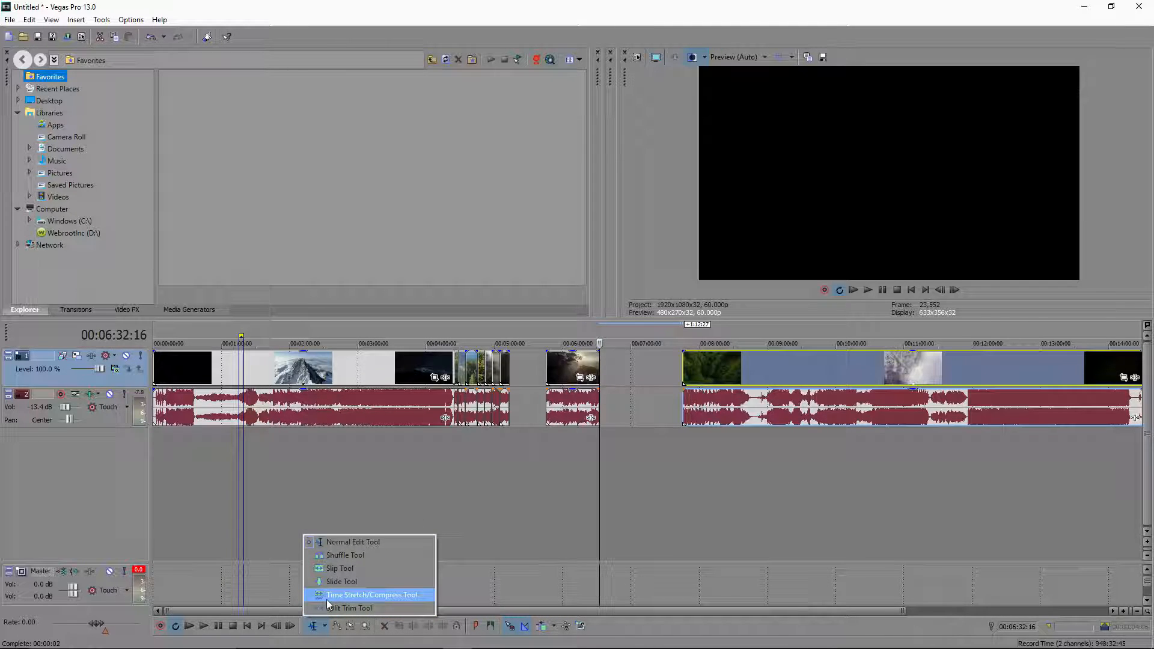
click(327, 599)
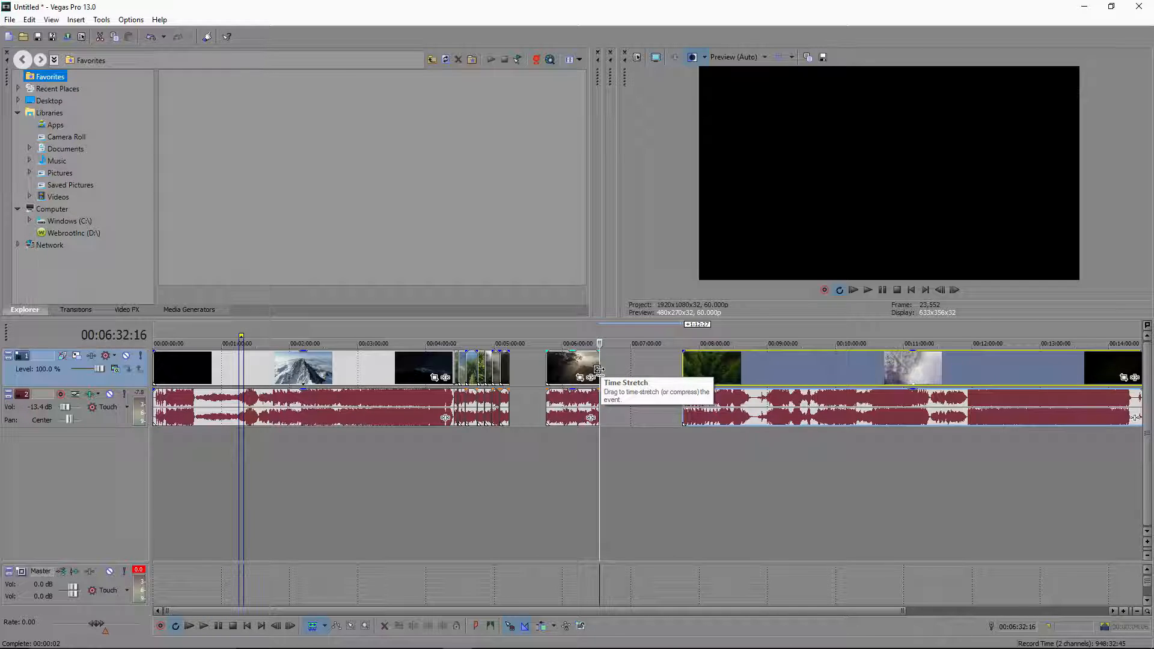
drag(599, 369, 682, 366)
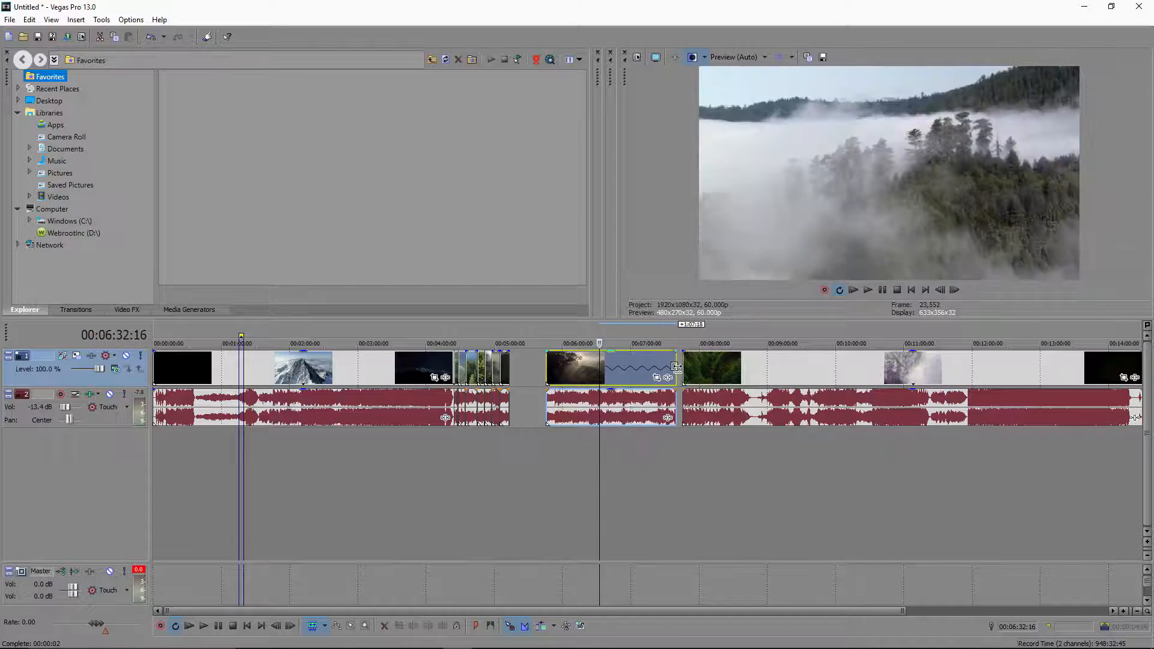
click(608, 455)
key(space)
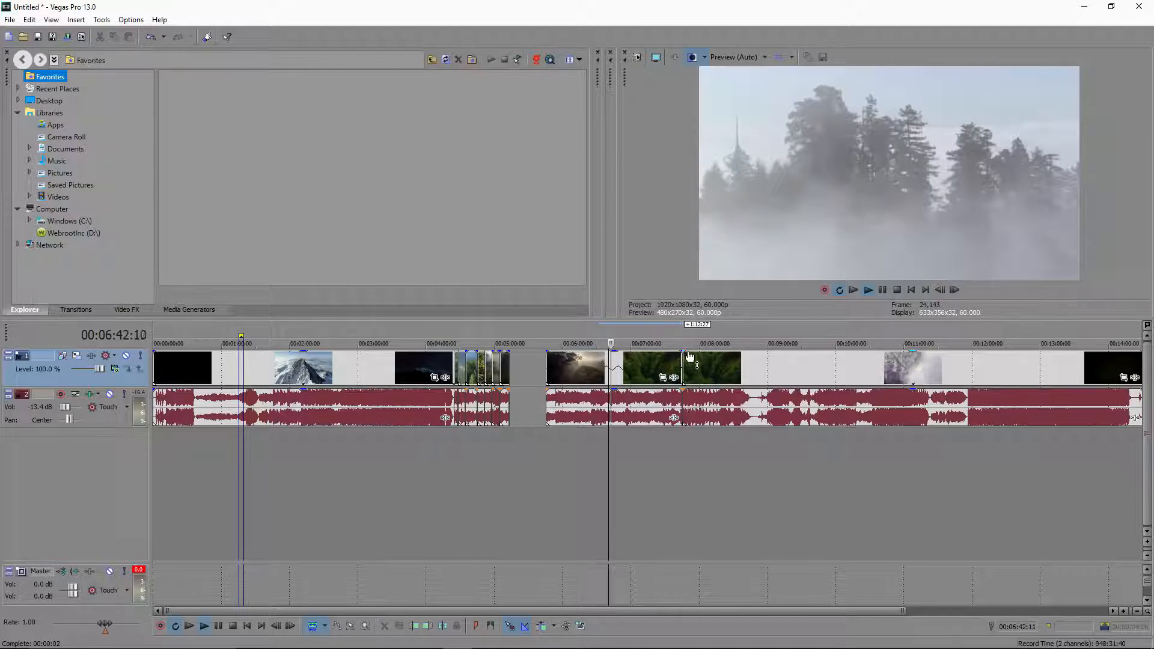
key(space)
Compress the stretched piece to about 12 seconds with the time-stretch tool and play it from its start
drag(680, 366, 559, 368)
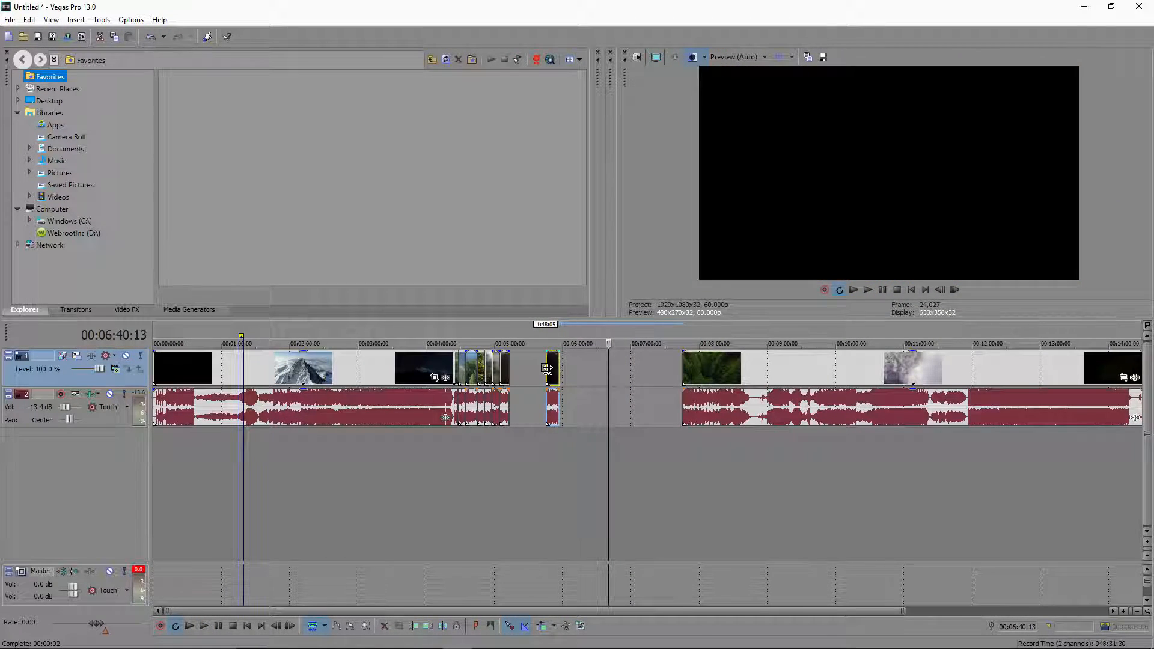
click(542, 440)
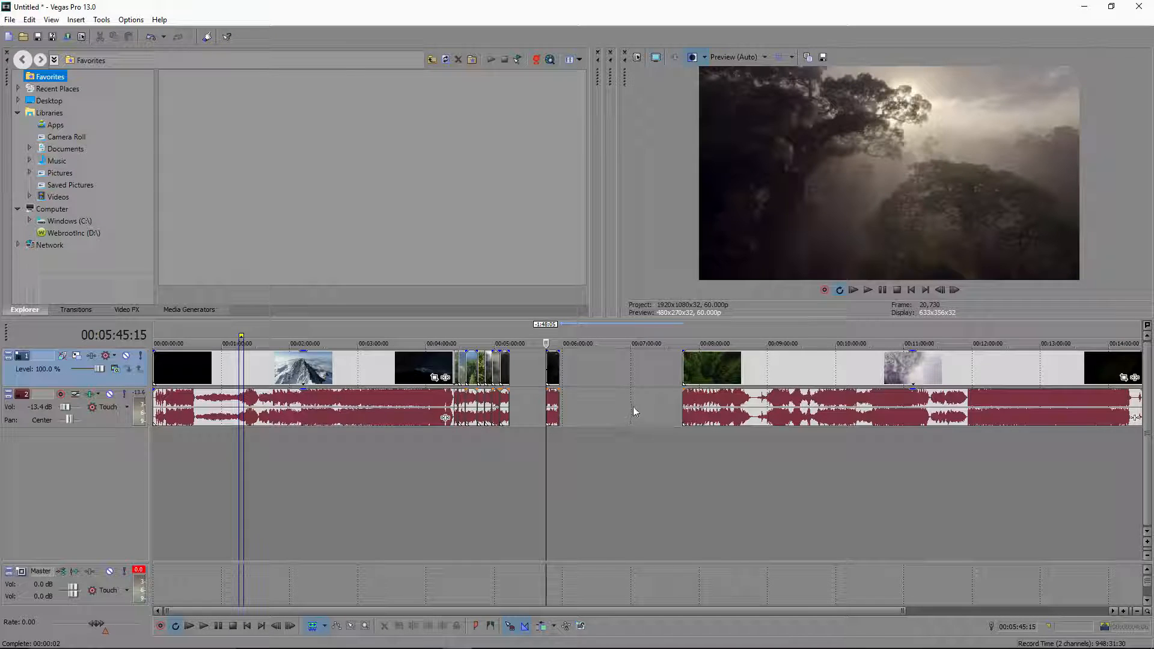
key(space)
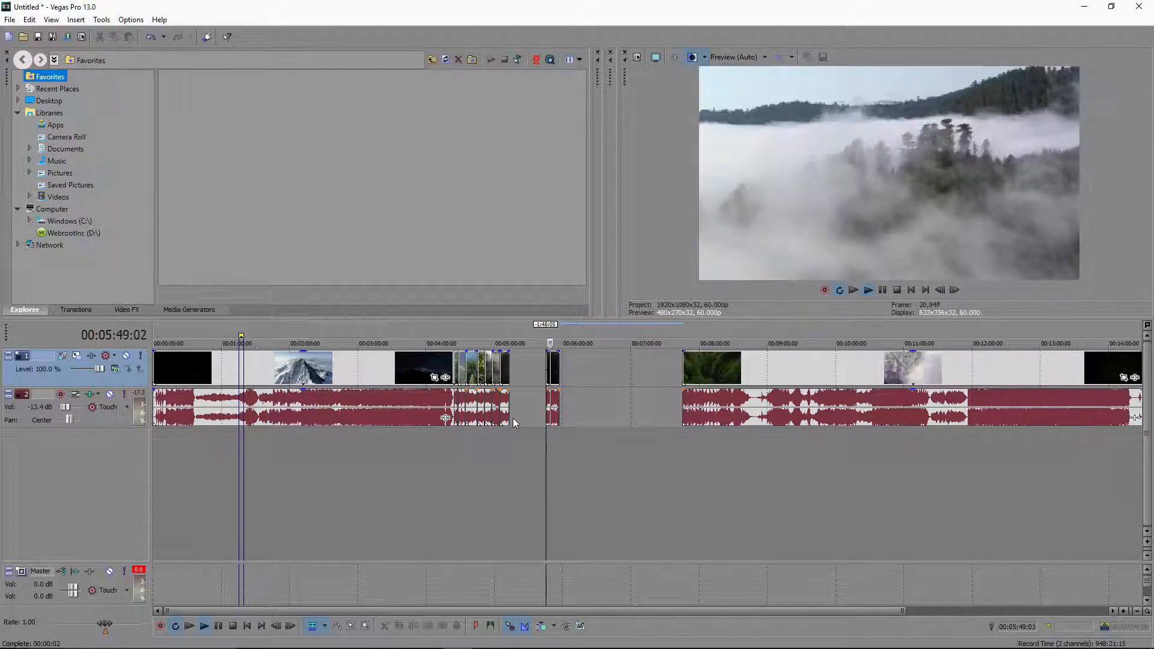
key(space)
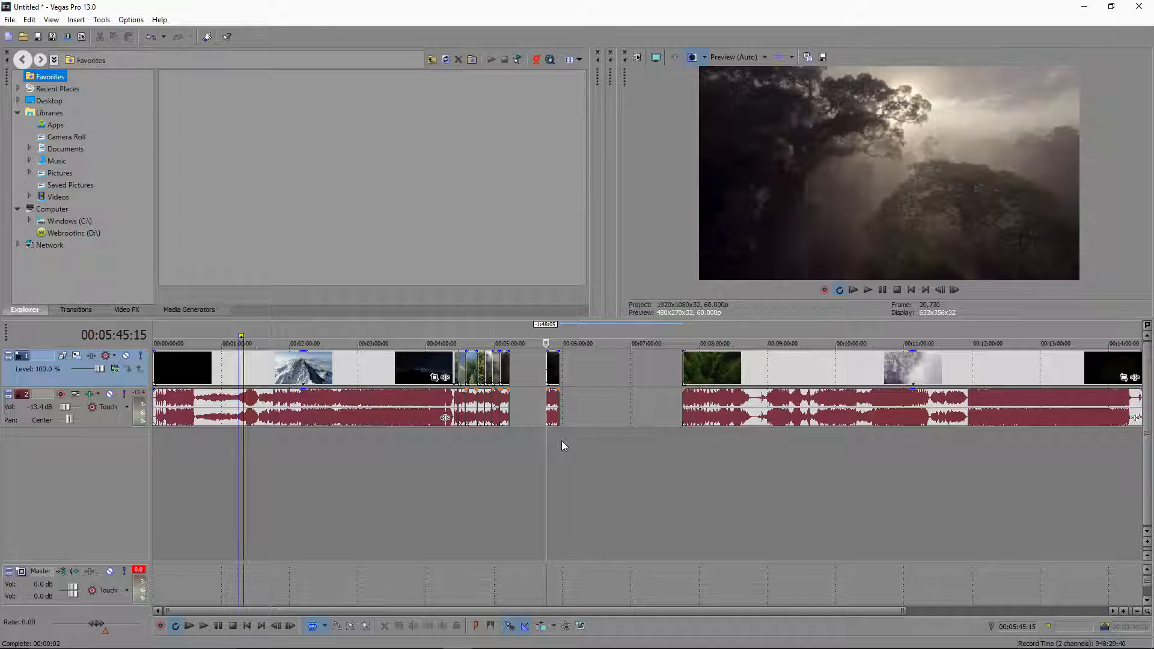
Switch back to the Normal Edit Tool and move the long last segment about 43 seconds earlier
click(323, 628)
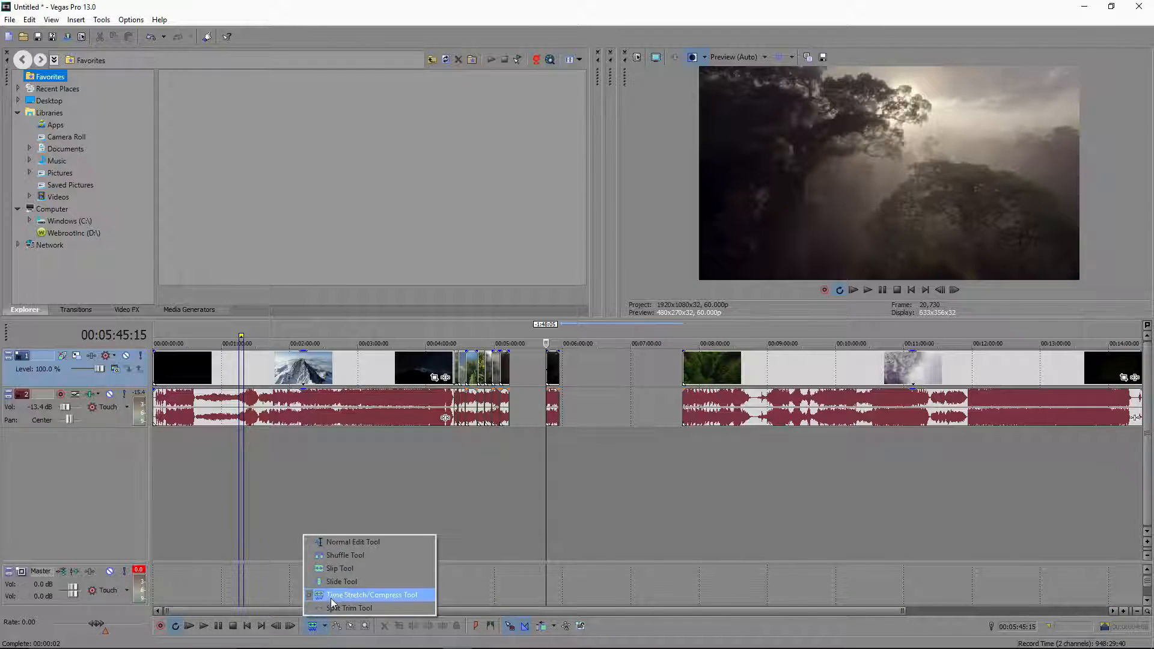
click(353, 543)
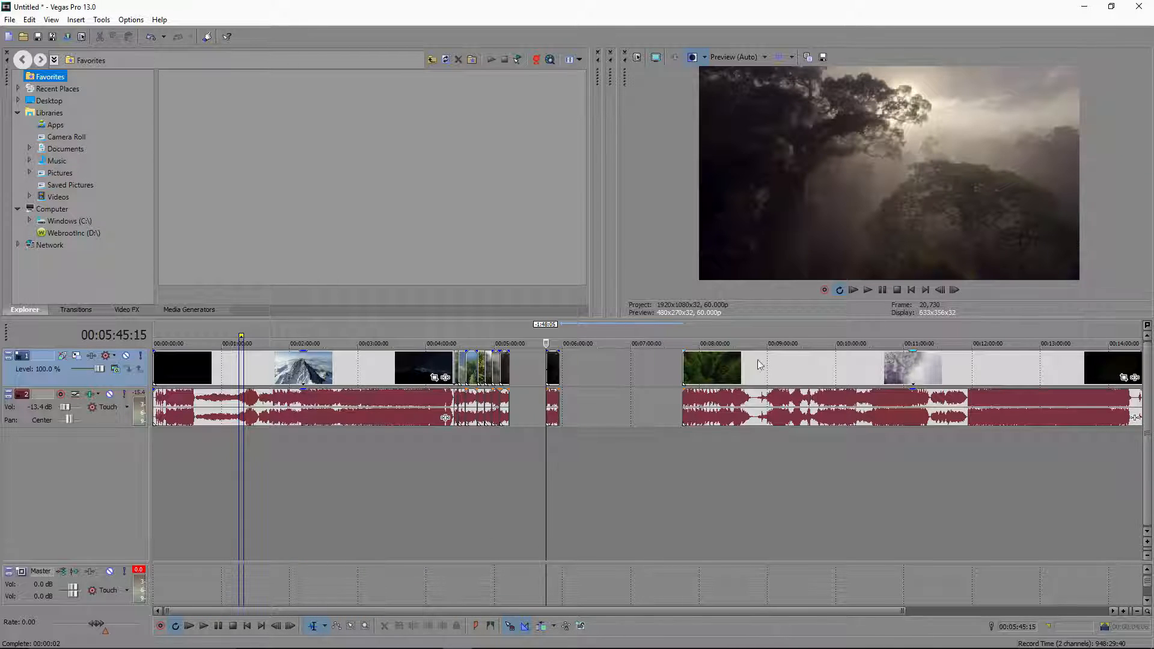
drag(763, 360, 712, 359)
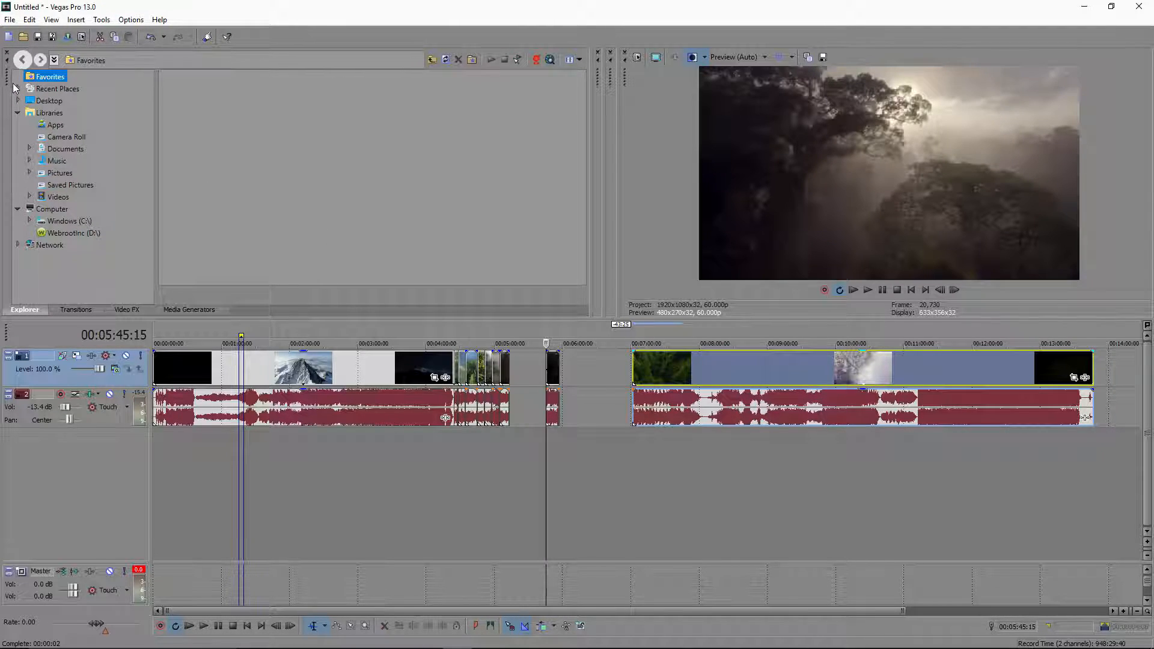
Expand the collapsed Master audio meter beside the preview and narrow it slightly
click(6, 60)
click(6, 61)
click(597, 59)
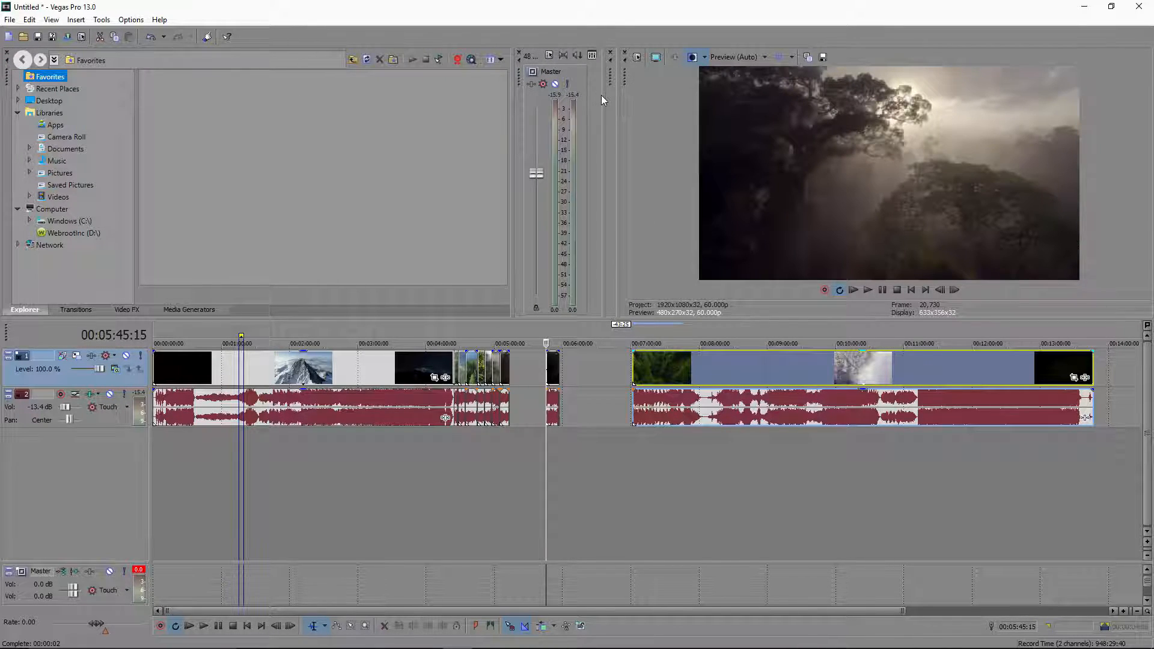
mouse_move(604, 96)
mouse_down()
mouse_move(486, 95)
mouse_move(596, 105)
mouse_up()
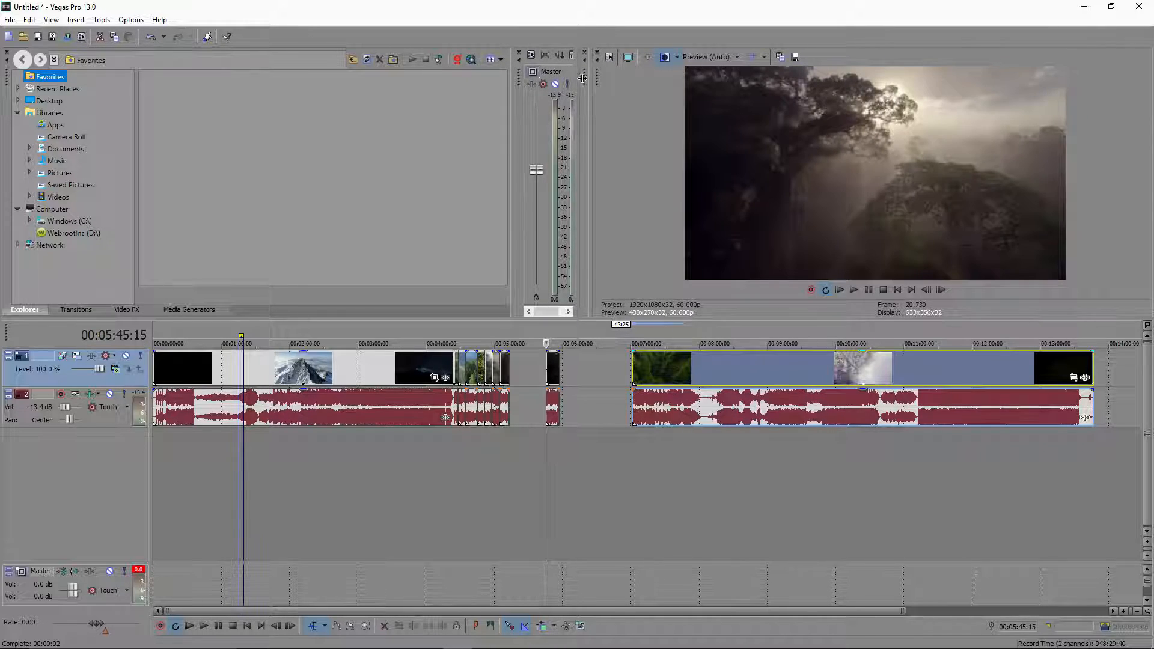
Insert a text media event at 00:05:45:15 on the video track and replace its sample text with "Text goes here"
click(33, 19)
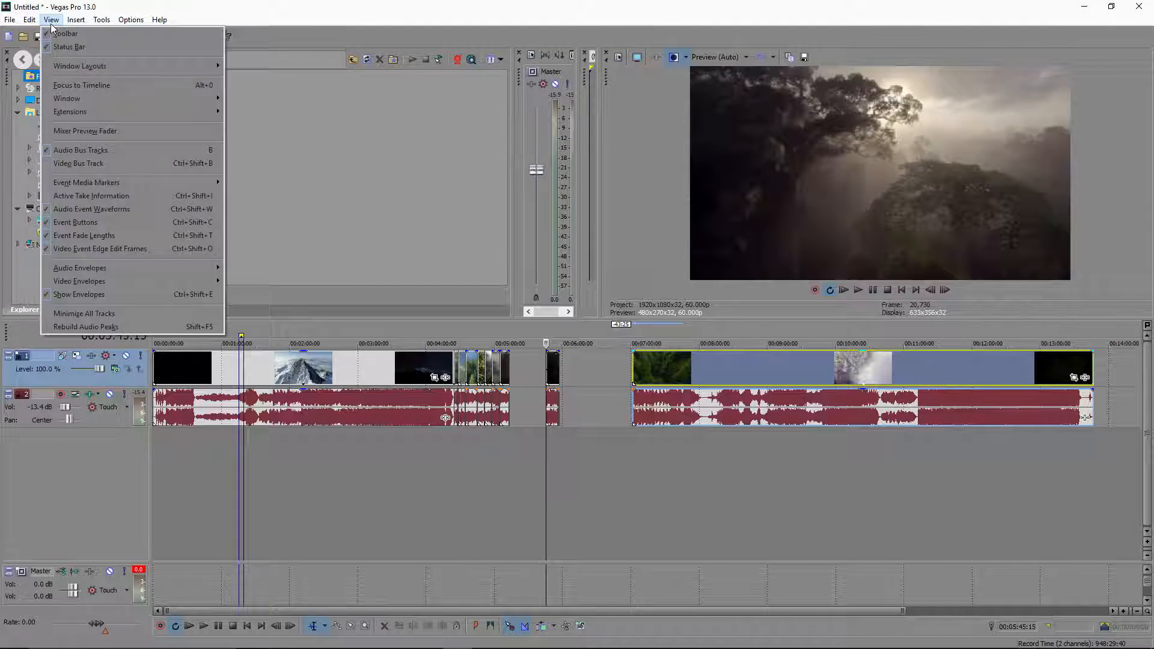
mouse_move(75, 23)
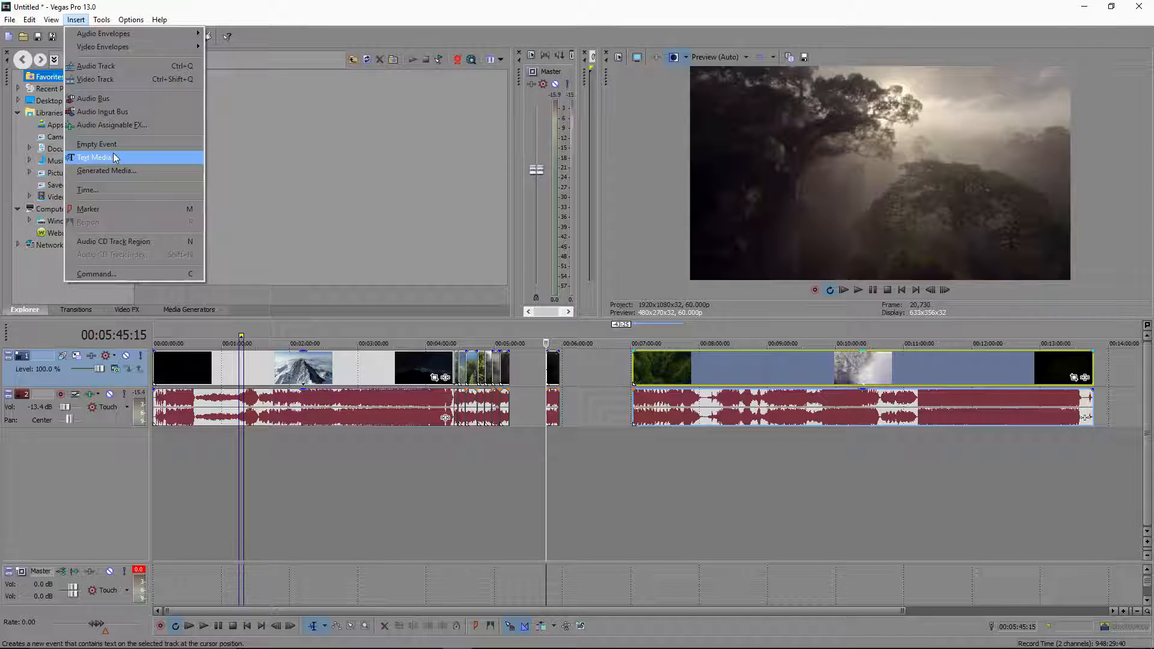
key(Escape)
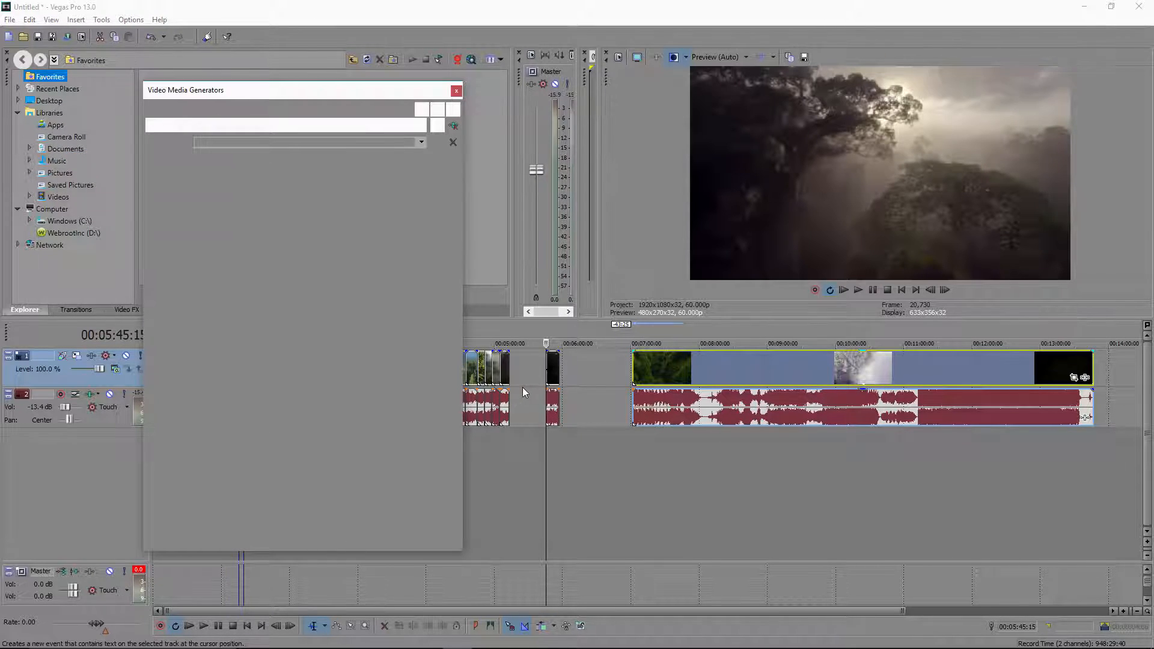
drag(262, 96, 342, 103)
click(345, 222)
key(ctrl+a)
key(BackSpace)
text(Text)
key(BackSpace)
key(BackSpace)
key(BackSpace)
key(BackSpace)
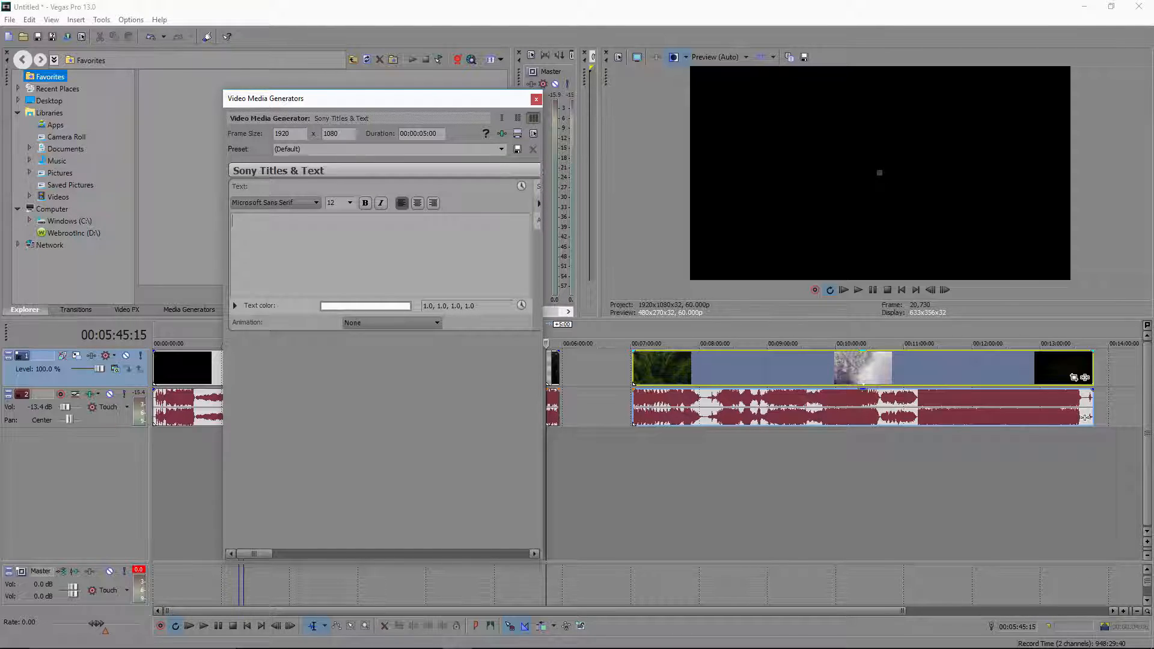
text(Text goes here)
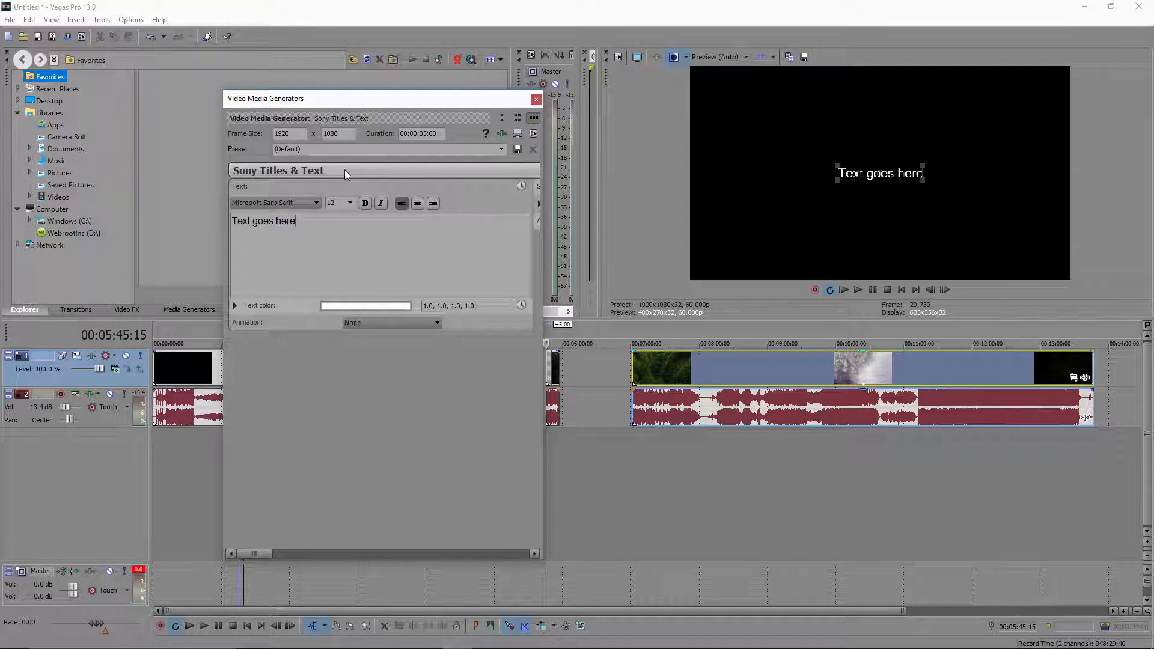
click(348, 148)
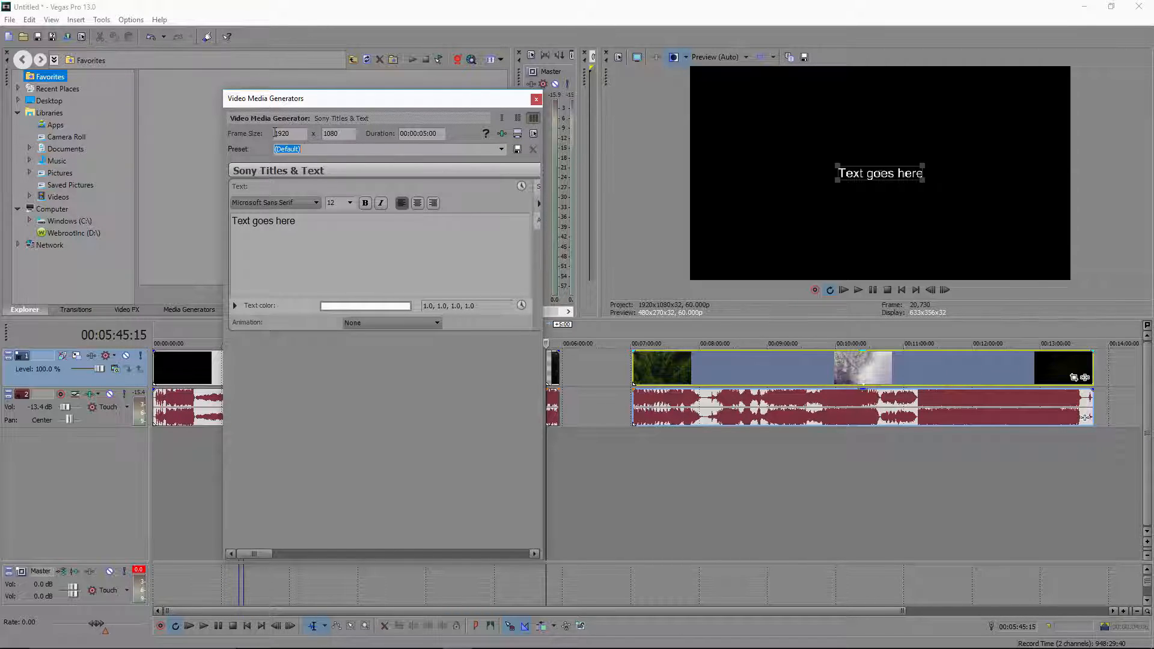
click(503, 147)
click(499, 149)
click(344, 203)
click(292, 204)
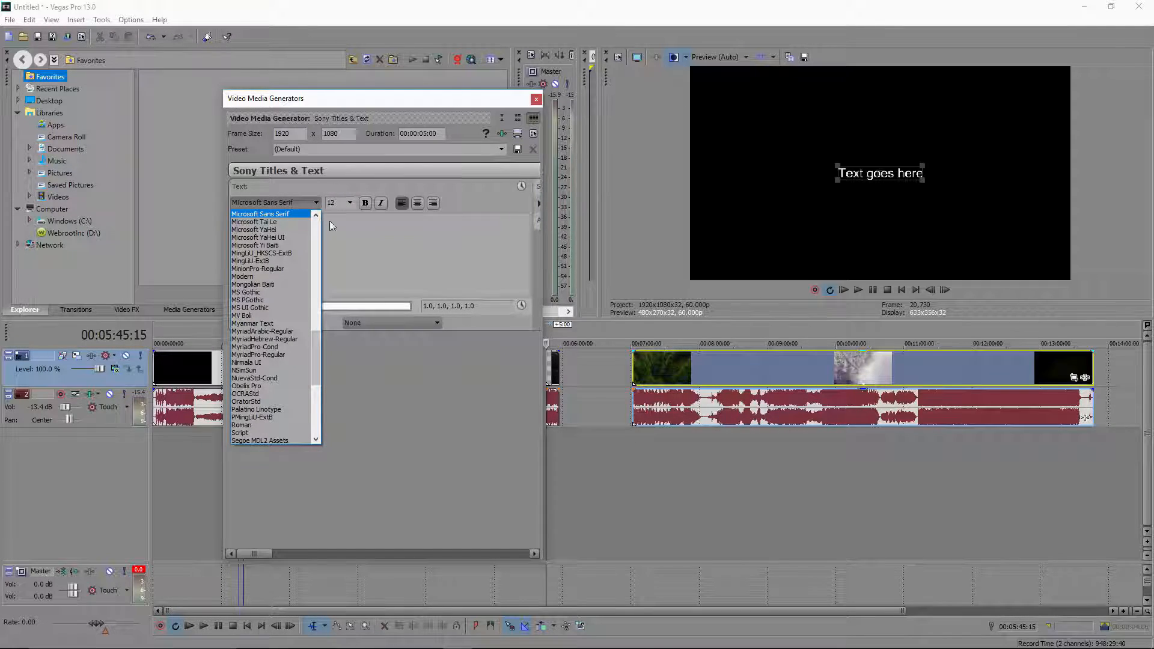
click(427, 229)
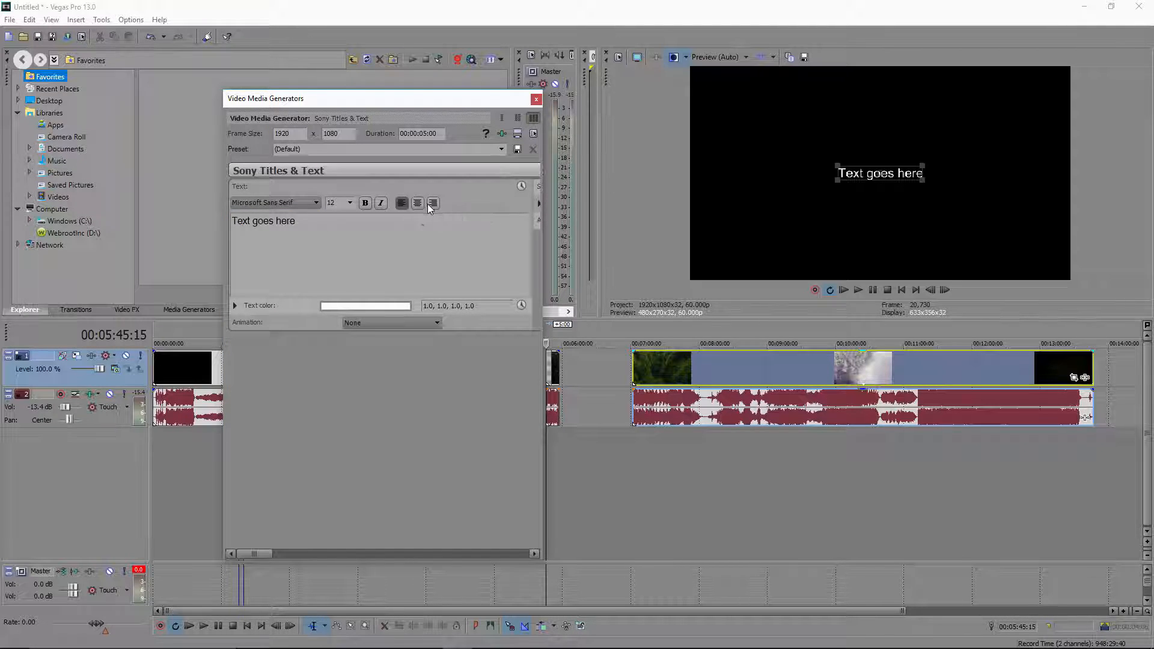
Apply the Bounce animation to the title, close the generator window, and play the title on the timeline
click(372, 323)
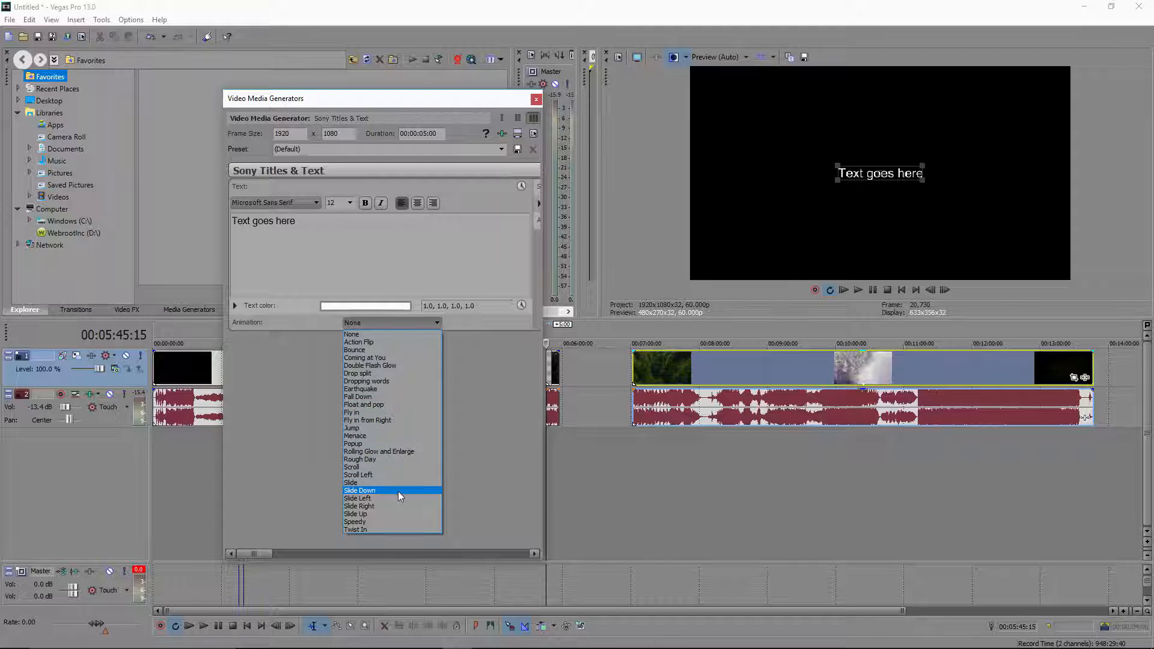
click(384, 350)
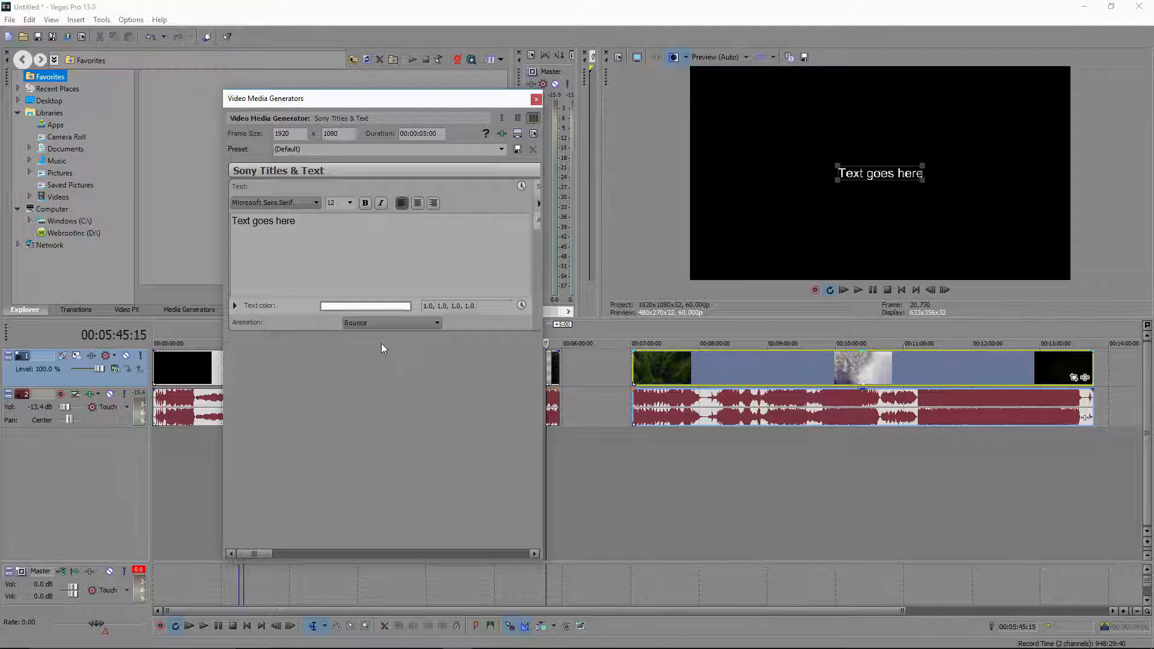
click(536, 100)
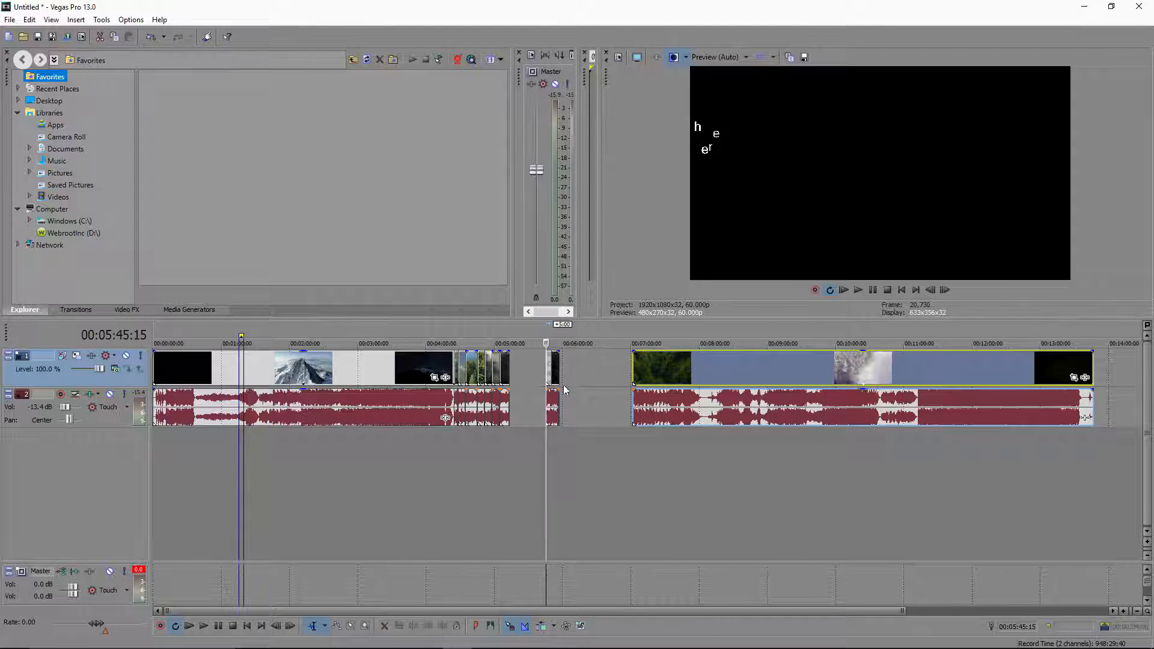
key(space)
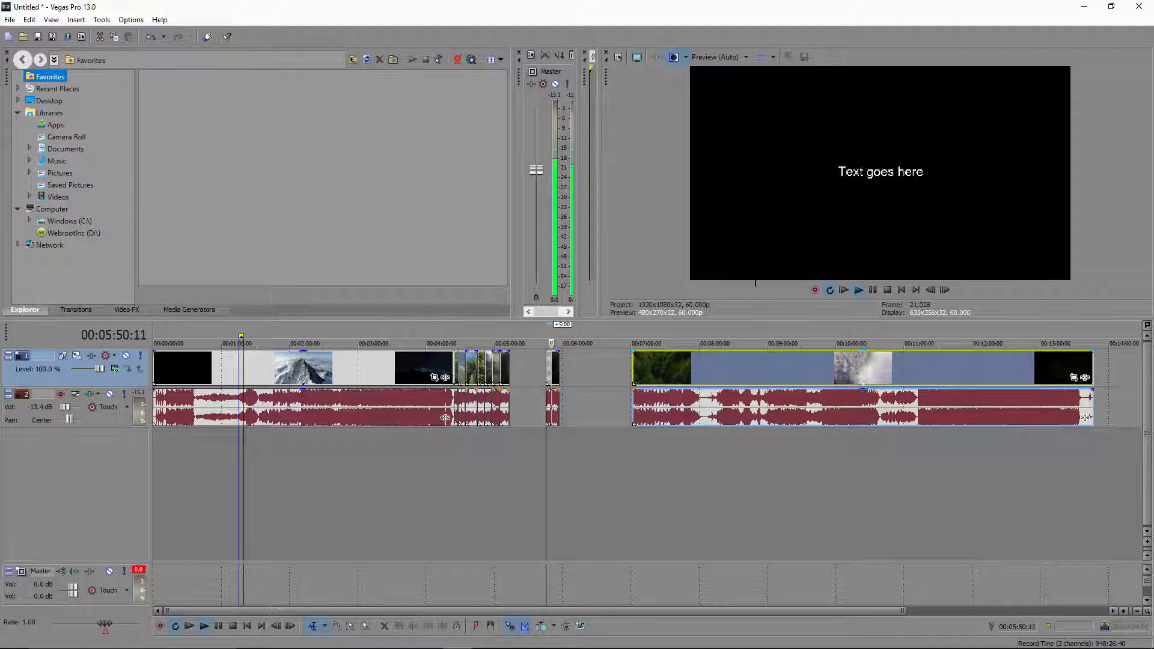
key(space)
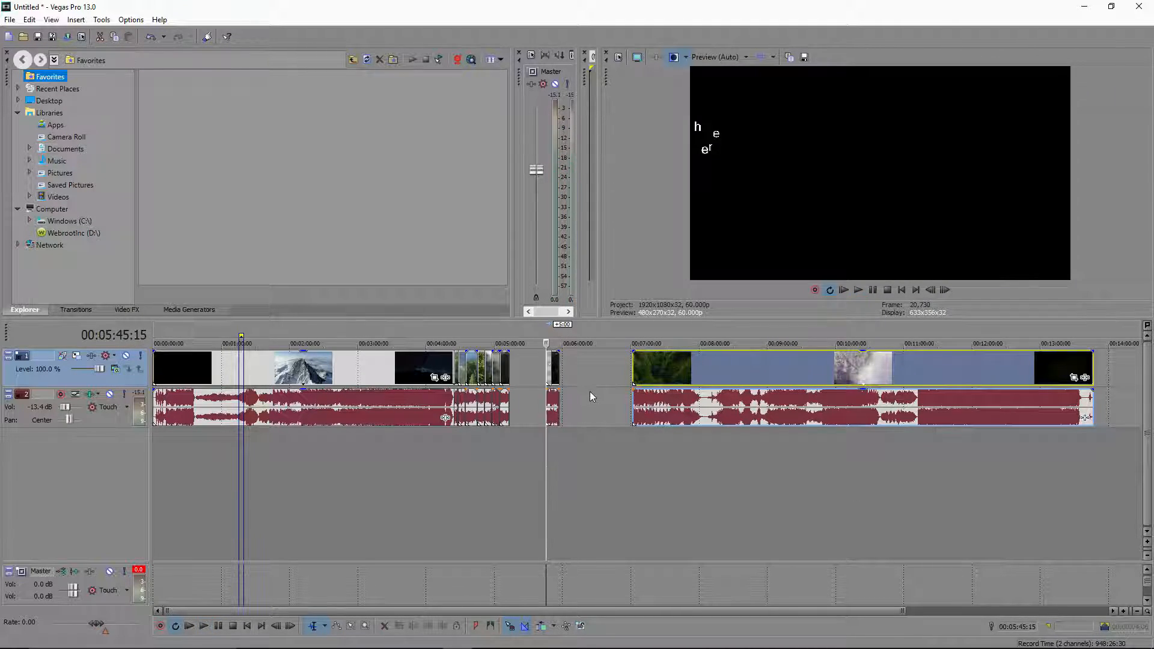
Move the Bounce title about 14 seconds earlier and insert another text media event at 00:05:45:15 reading "blah balah blablasblalhkalgk"
drag(549, 364, 533, 365)
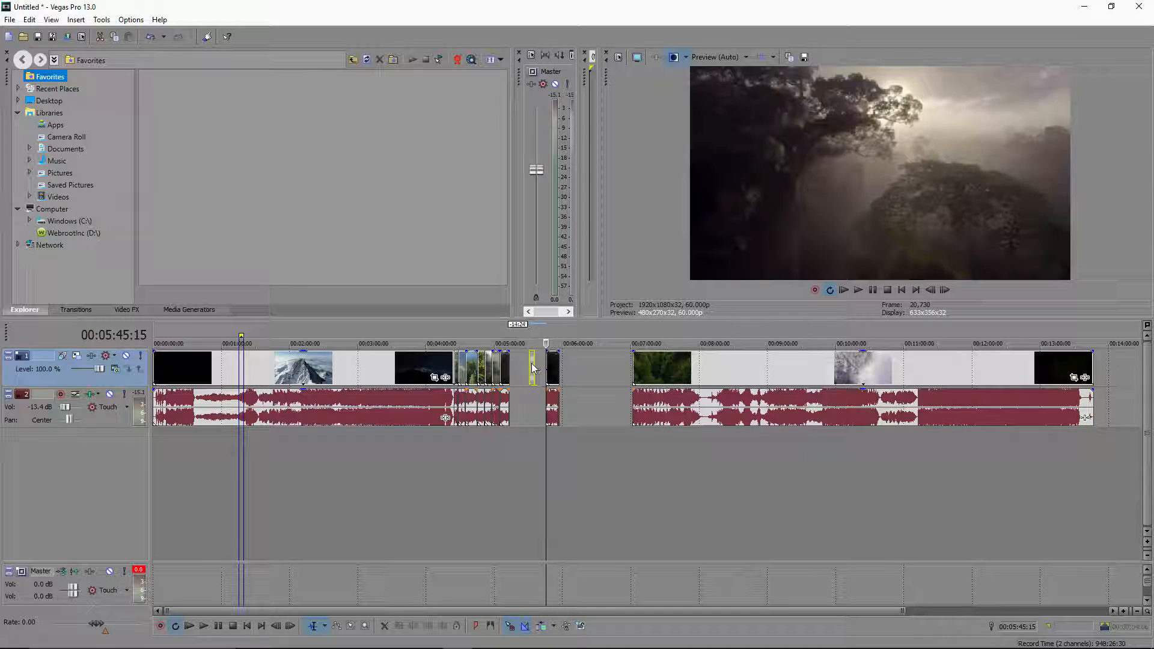
right_click(578, 369)
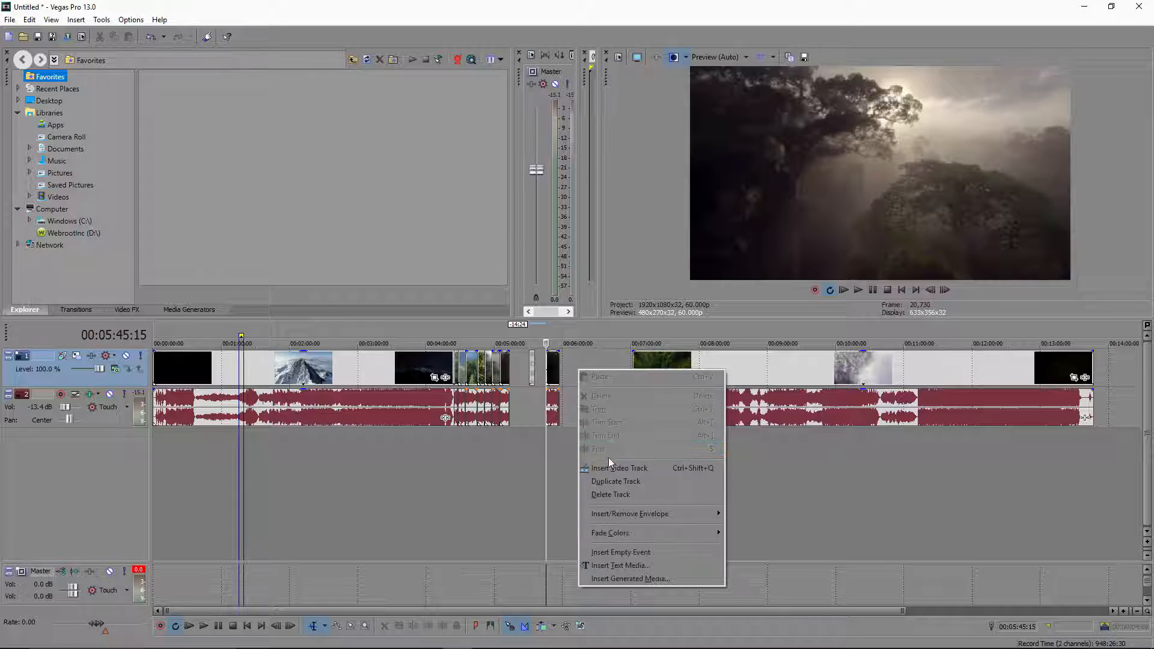
click(633, 565)
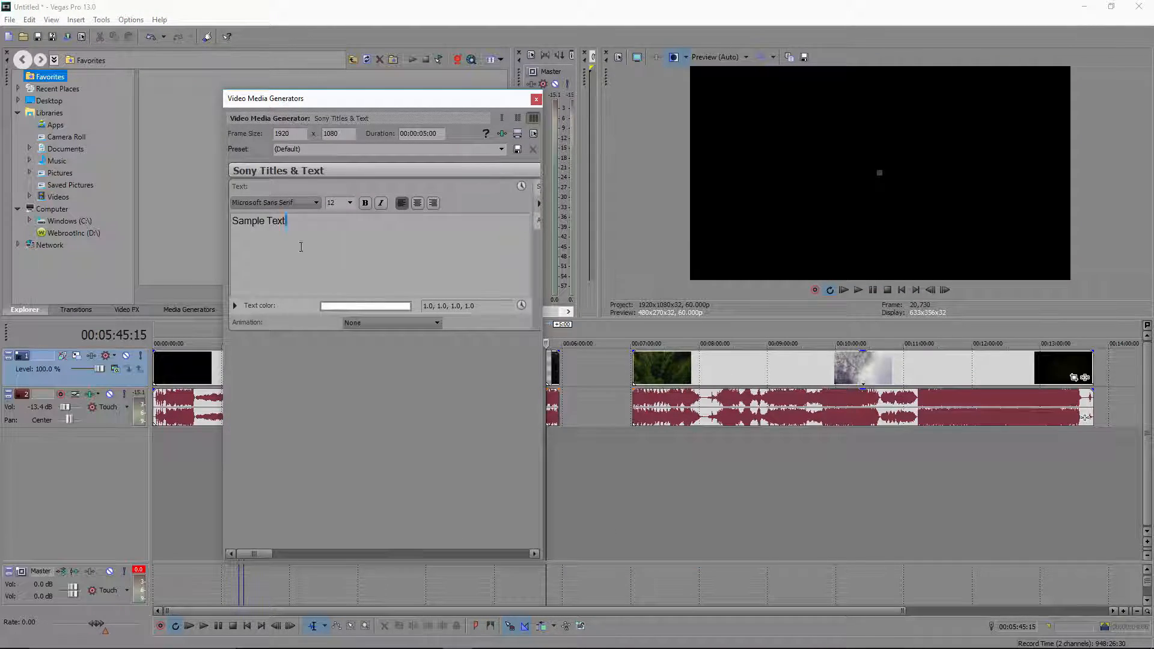
key(ctrl+a)
key(BackSpace)
text(bl)
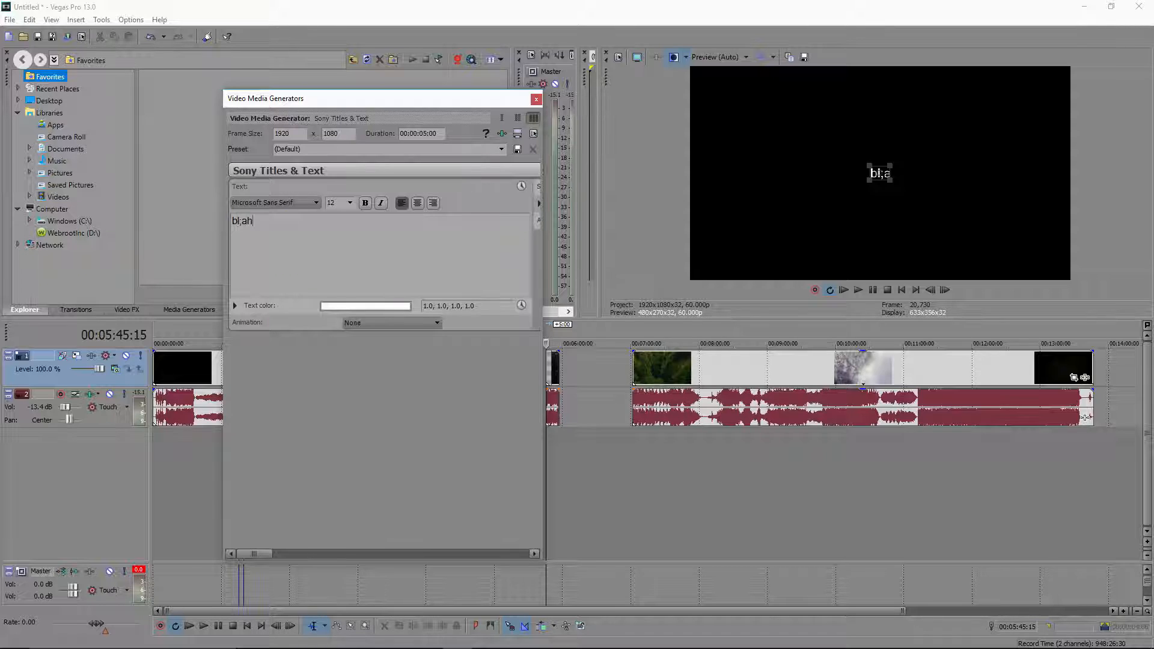
text(ah b)
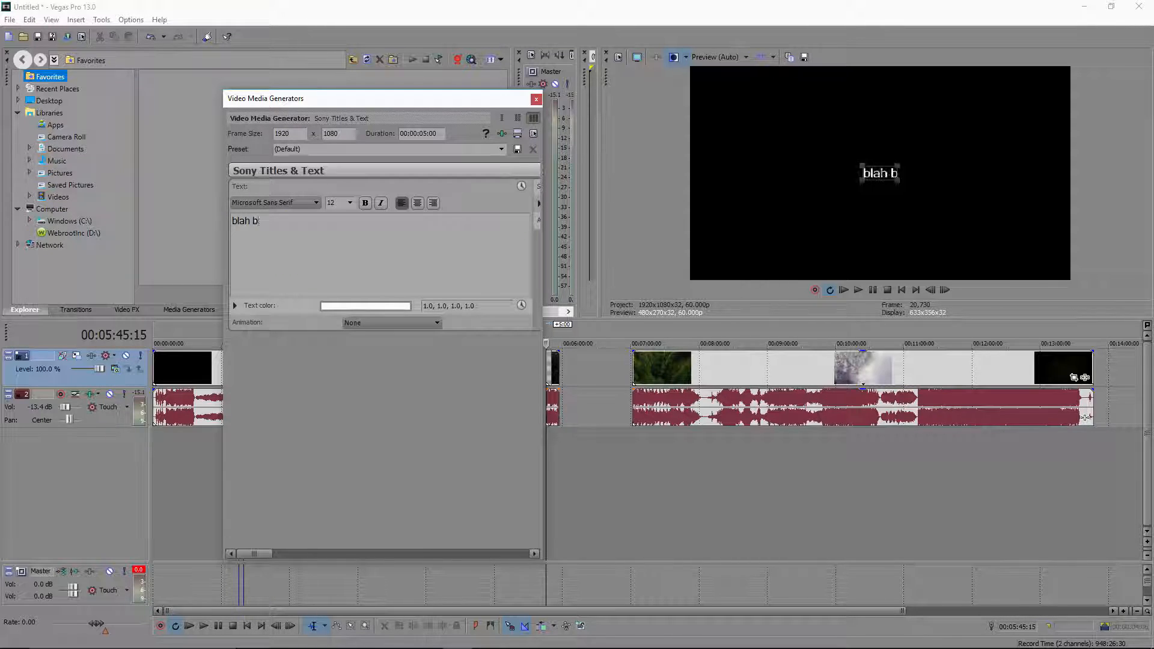
text(alah blablasblalhkalgk)
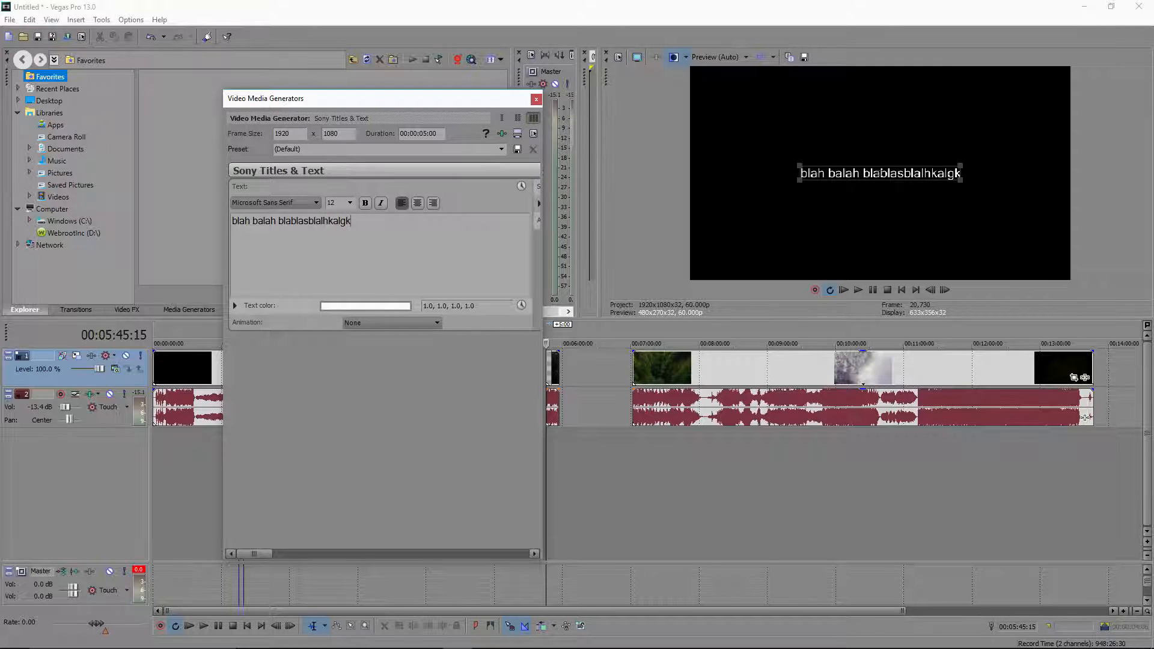
Apply the Rolling Glow and Enlarge animation to the new title and set its text color to blue (0.2, 0.06, 0.99, 1.0)
click(363, 325)
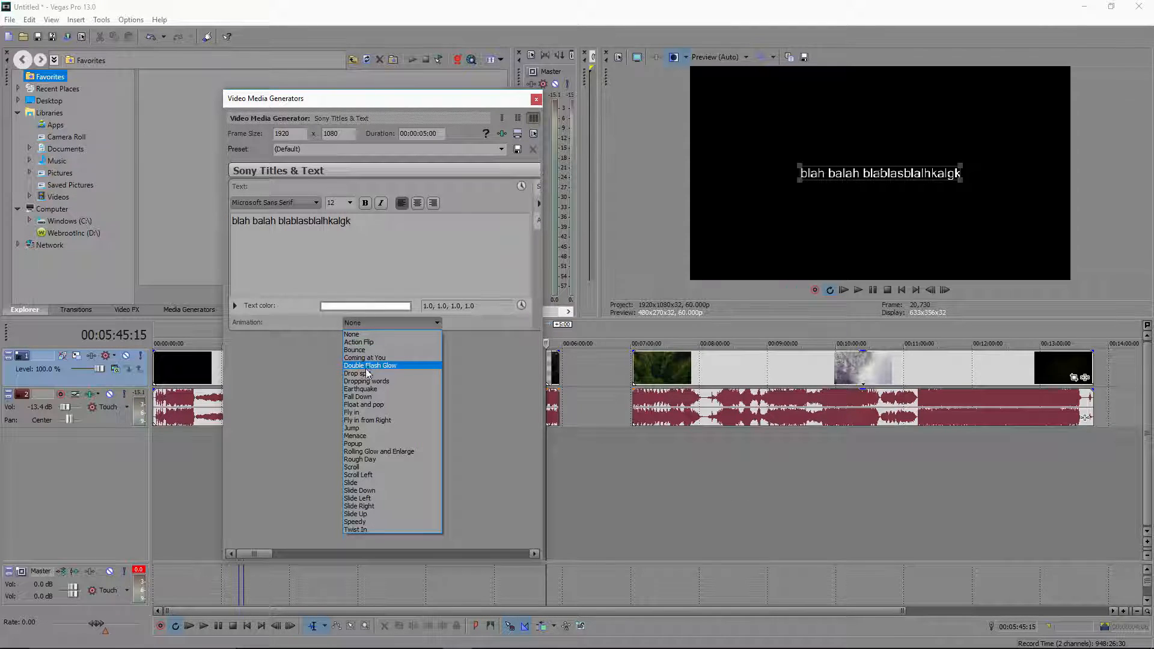
click(406, 452)
click(386, 306)
click(358, 356)
drag(405, 349, 402, 416)
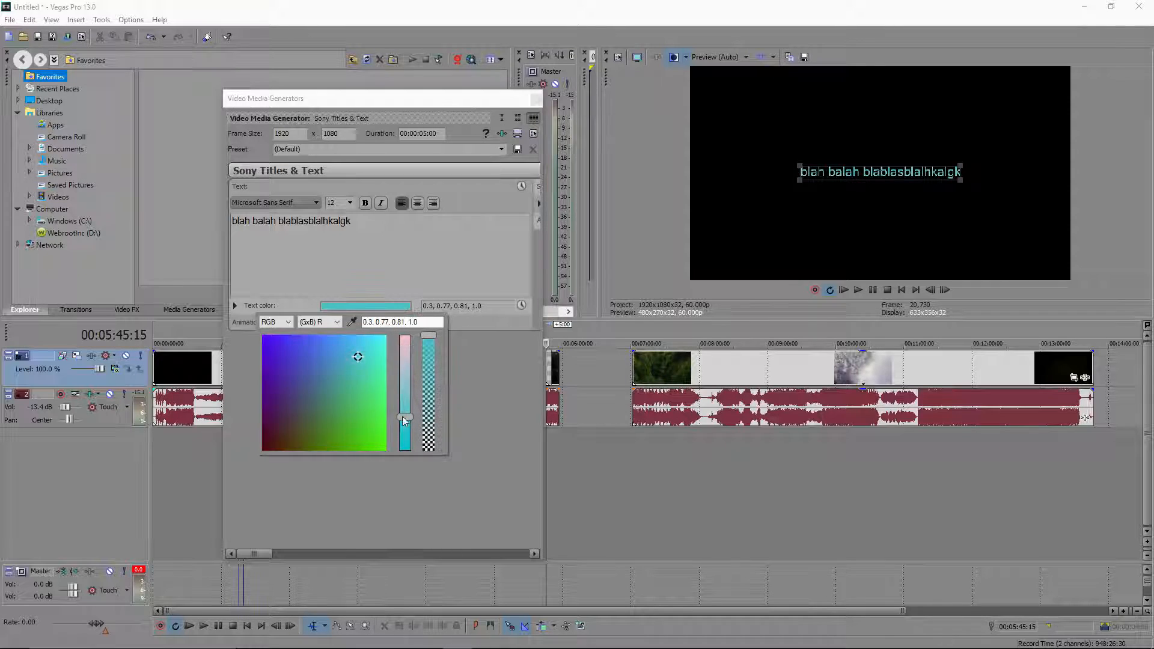
click(351, 355)
click(269, 336)
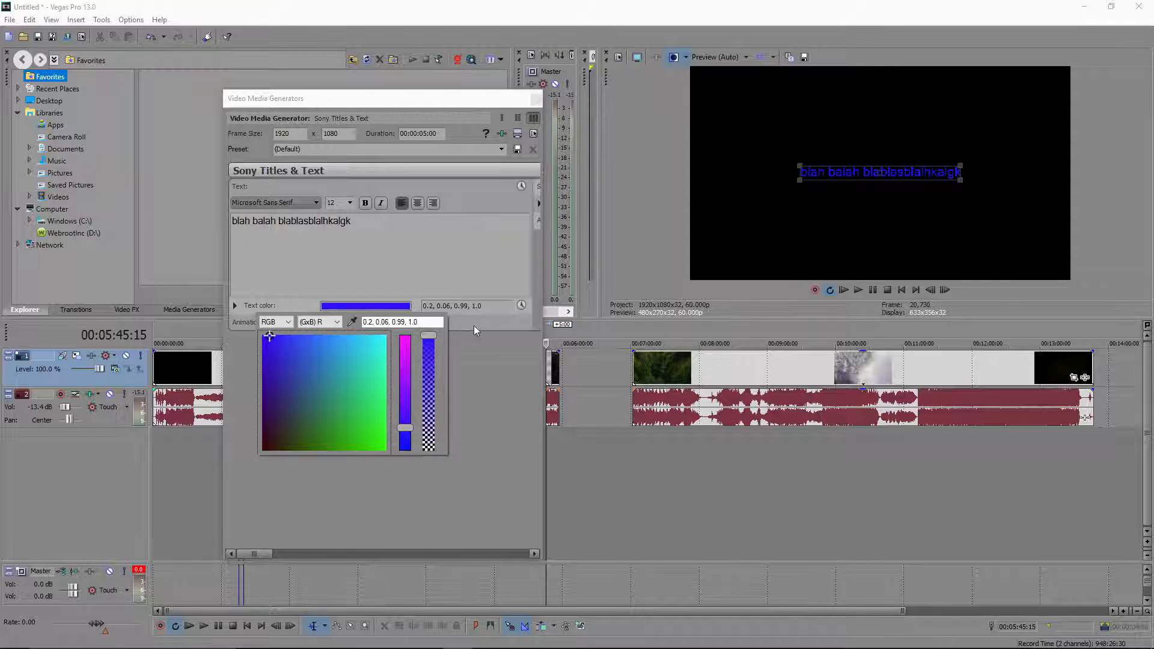
click(507, 357)
Format the whole title text in NuevaStd-Cond, bold and italic, at size 22
click(300, 203)
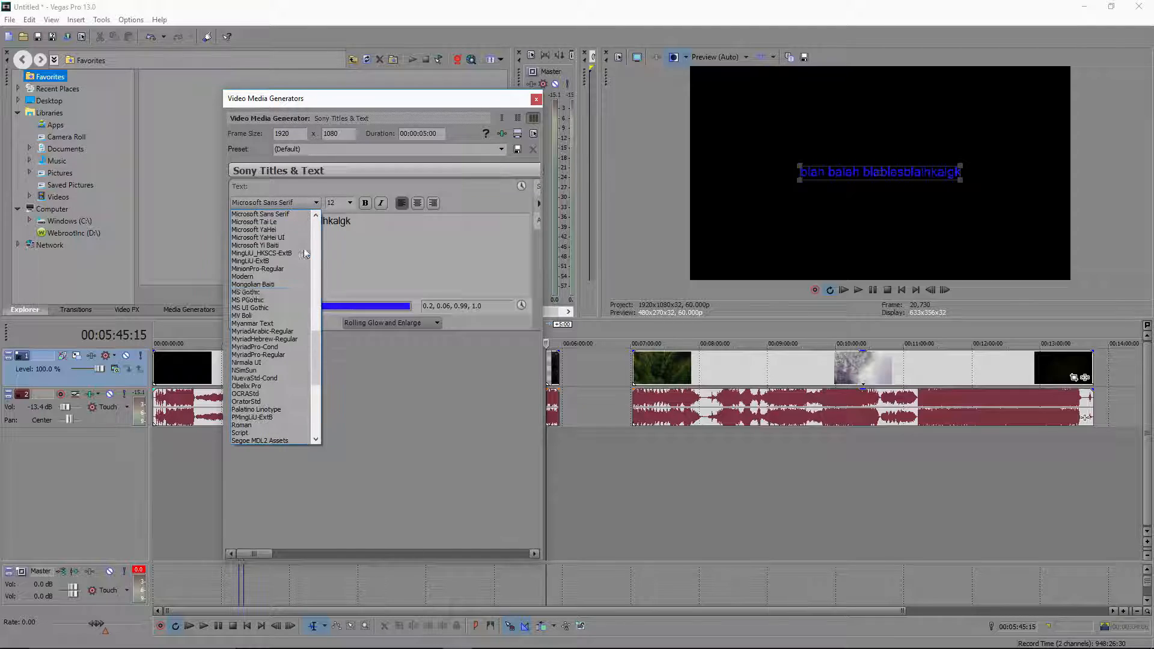
click(282, 303)
drag(354, 227, 51, 215)
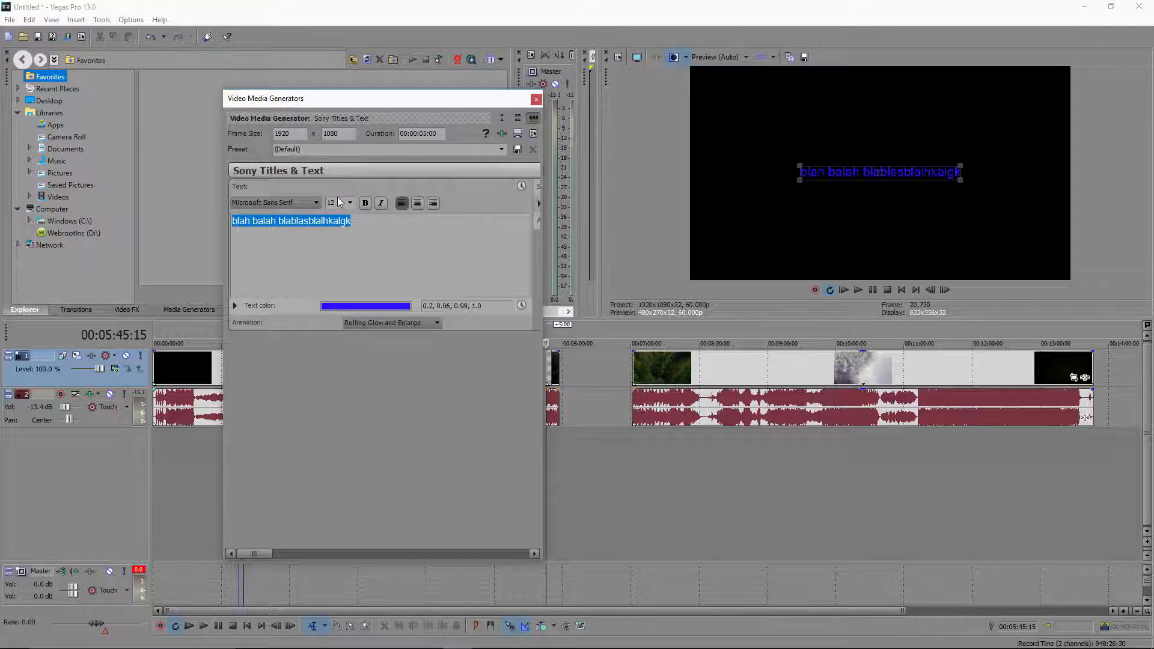
click(309, 203)
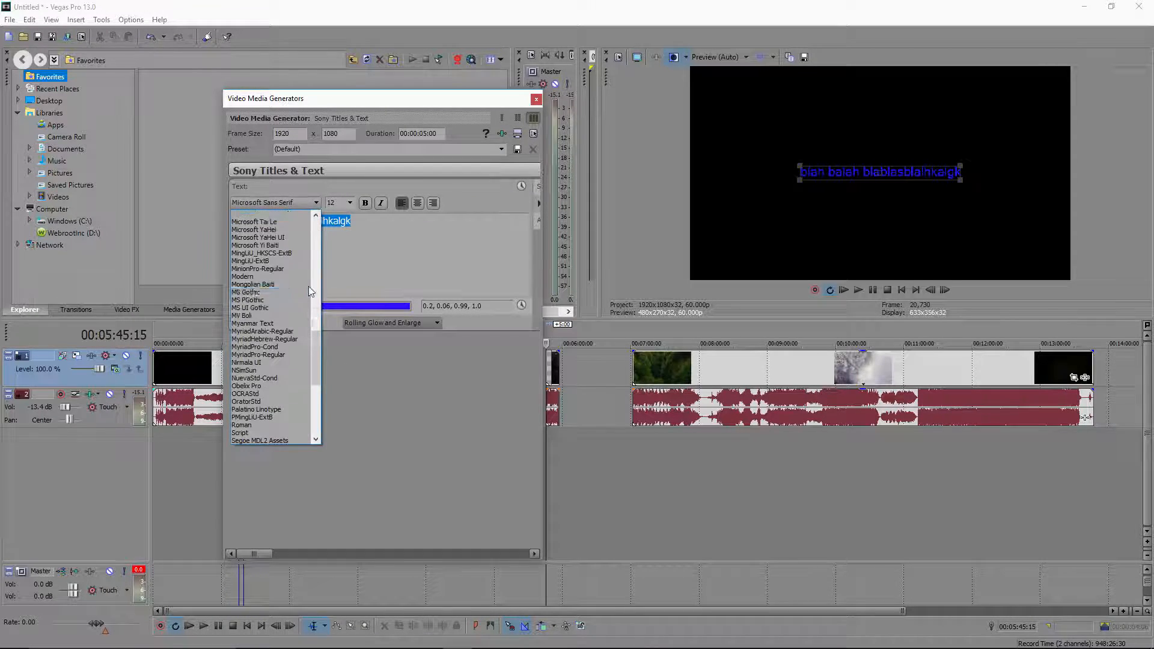
click(270, 371)
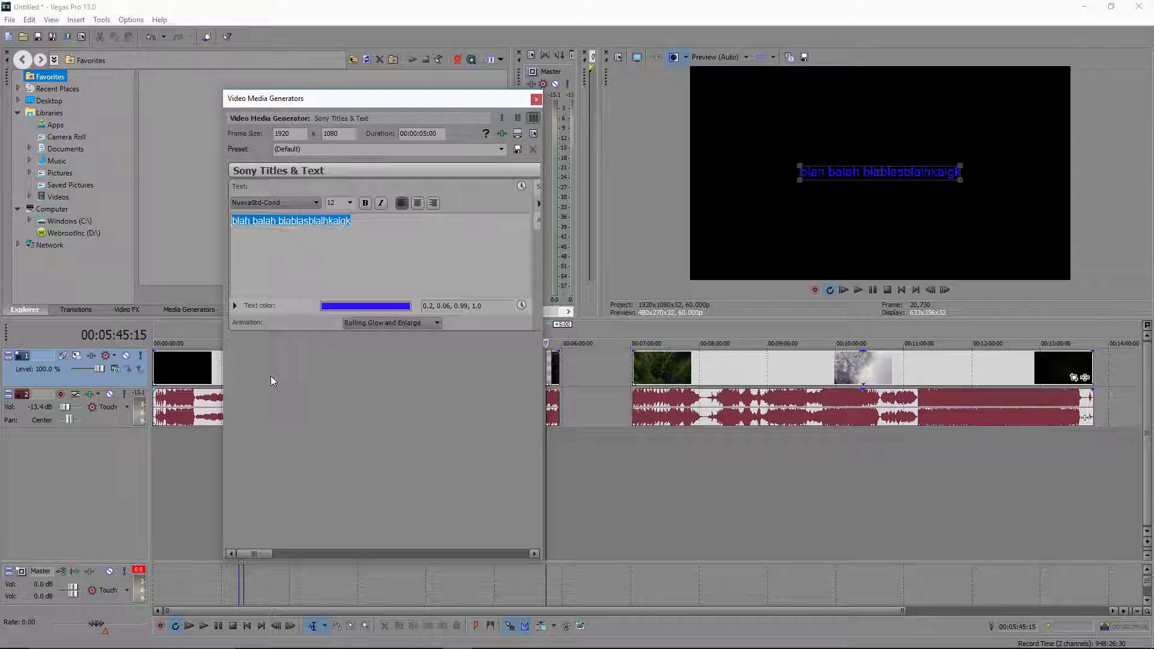
click(364, 203)
click(380, 204)
click(350, 203)
click(339, 277)
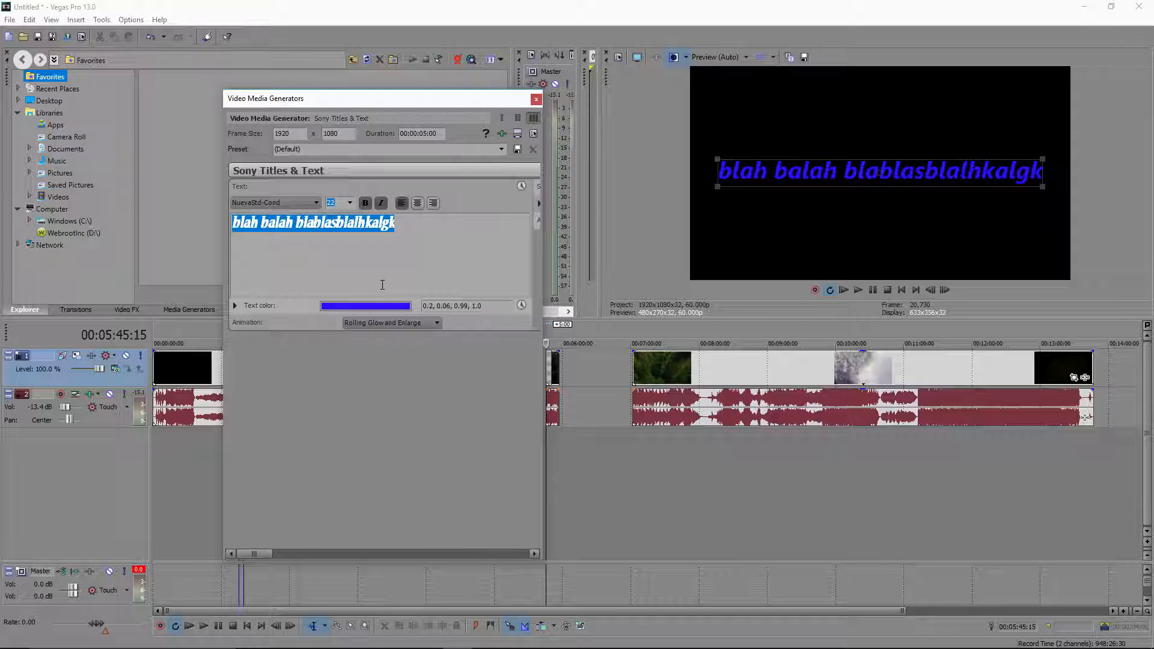
Close the generator window and play the blue title on the timeline
click(536, 98)
key(space)
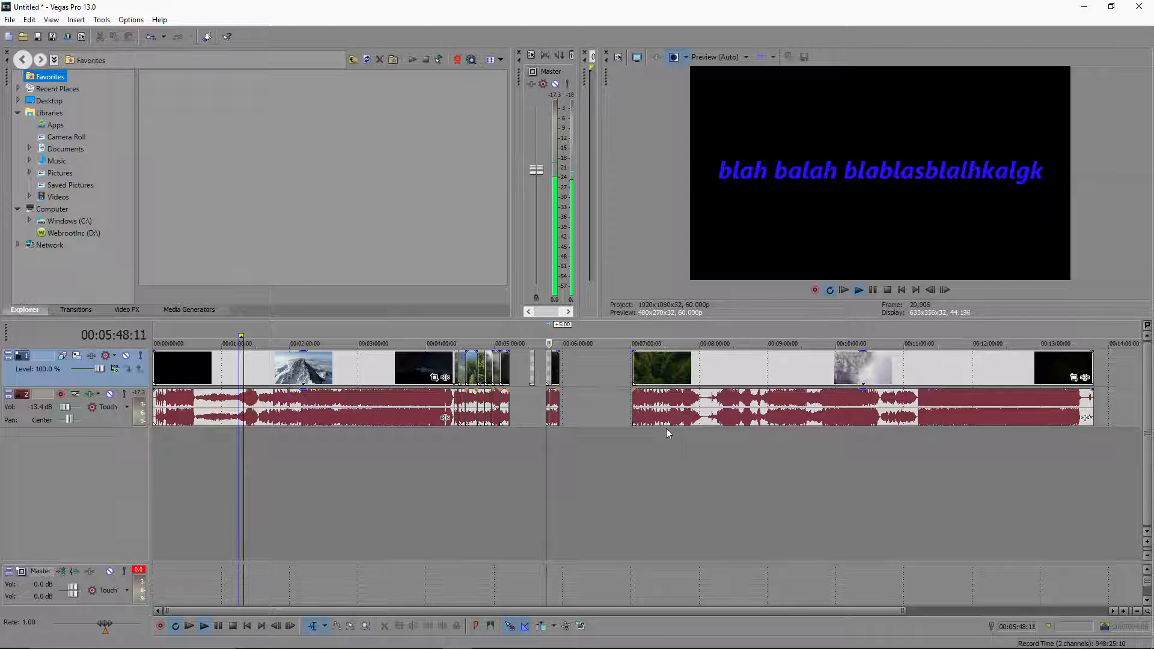
key(space)
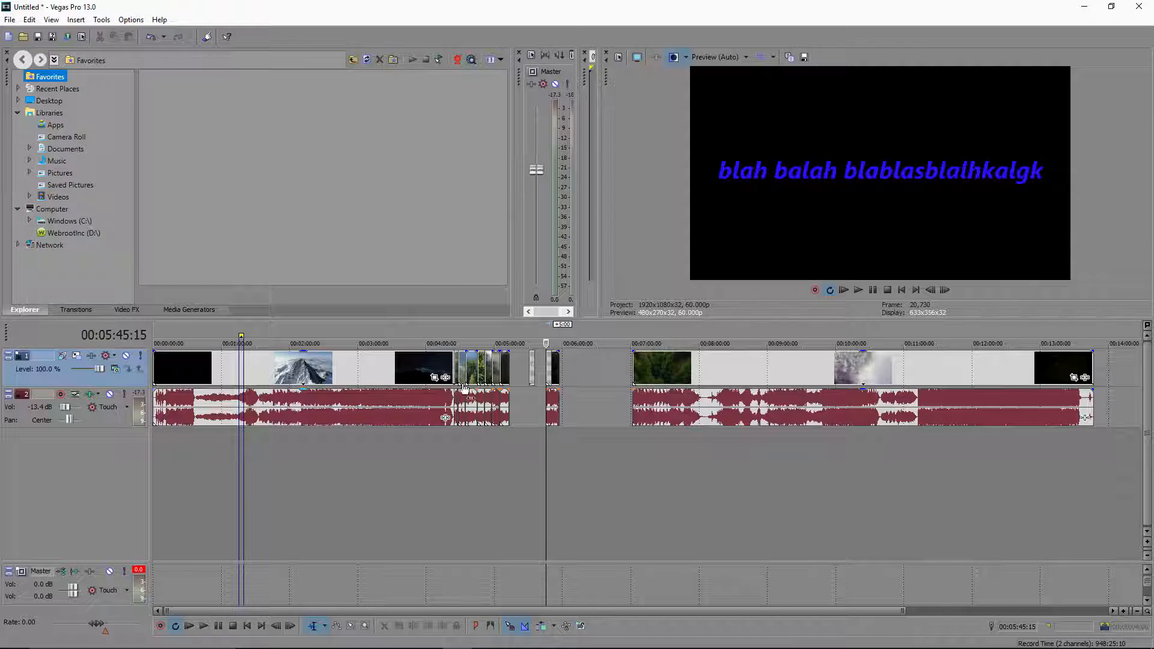
Move the long last segment about 43 seconds earlier and set the loop region from 00:00:00:00 to its end at 00:13:03:17
drag(768, 374, 727, 364)
double_click(726, 365)
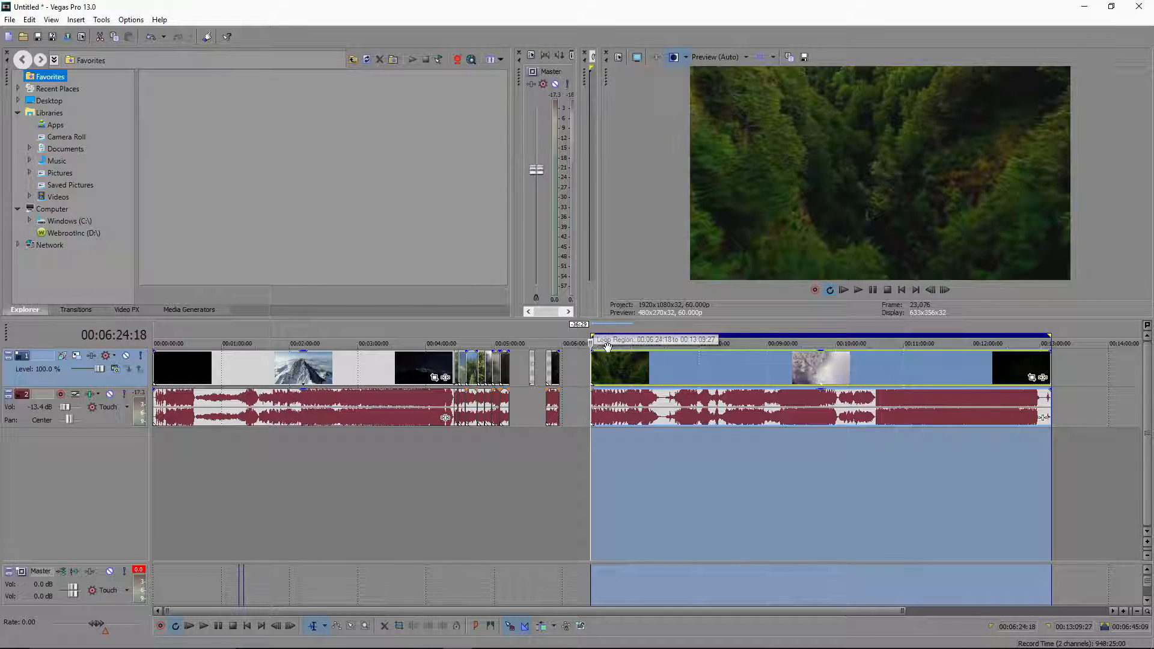
drag(674, 378, 667, 380)
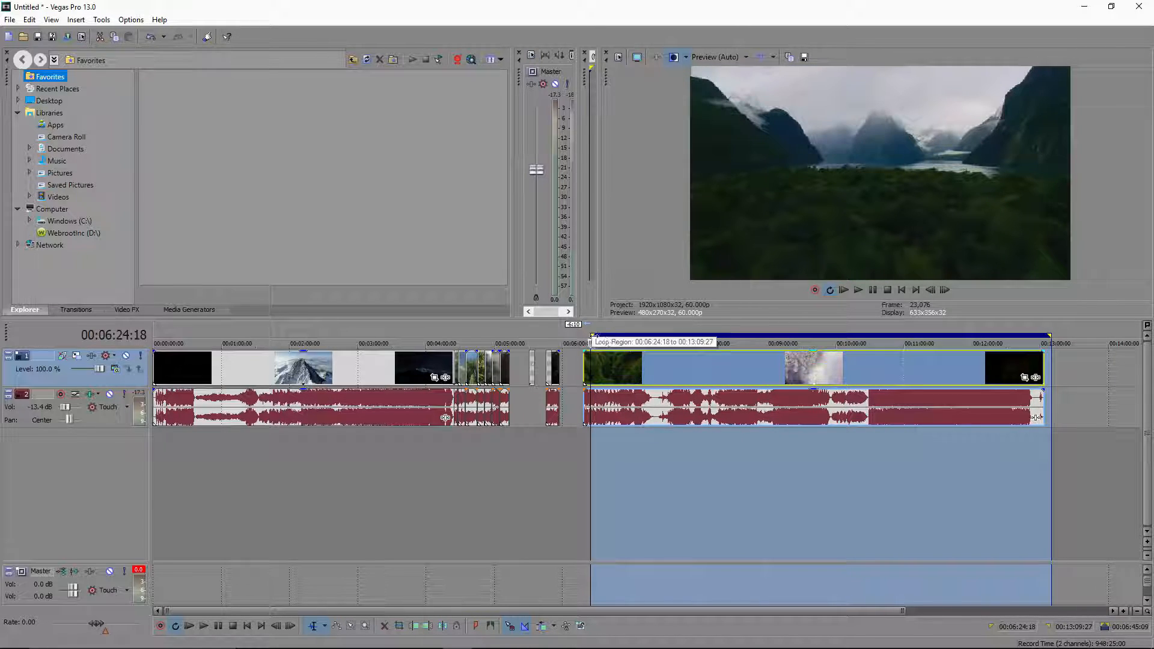
drag(586, 335, 155, 335)
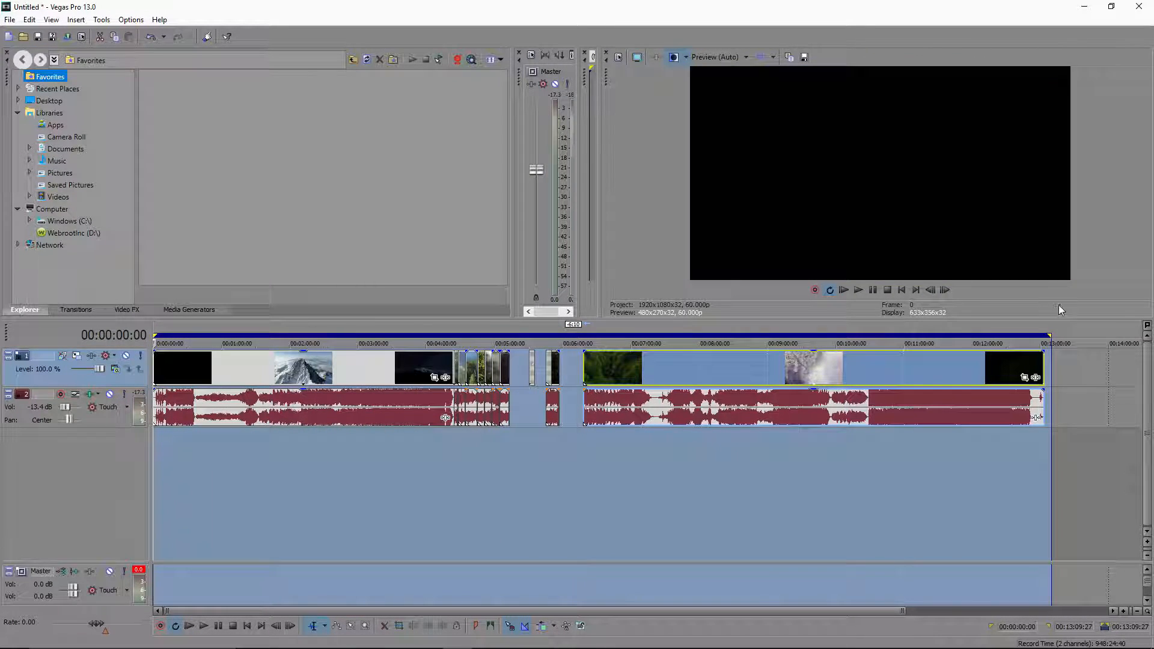
drag(1053, 335, 1043, 335)
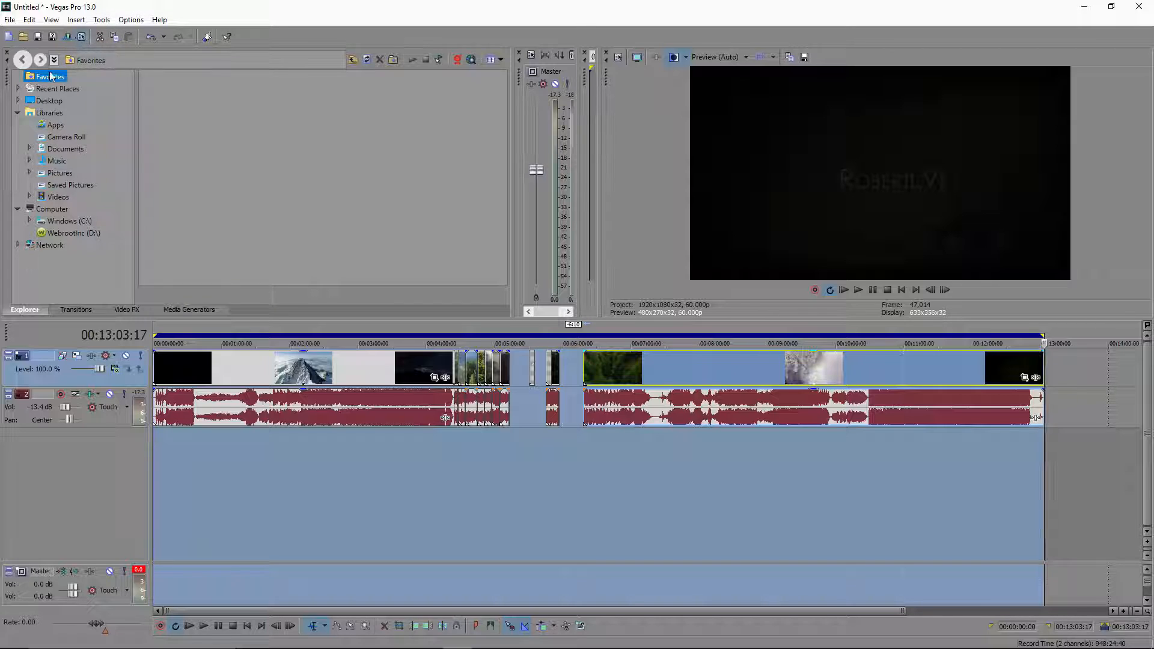
Open the Render As settings, list all output formats, and select the Internet HD 1080p template under MainConcept AVC/AAC
click(67, 37)
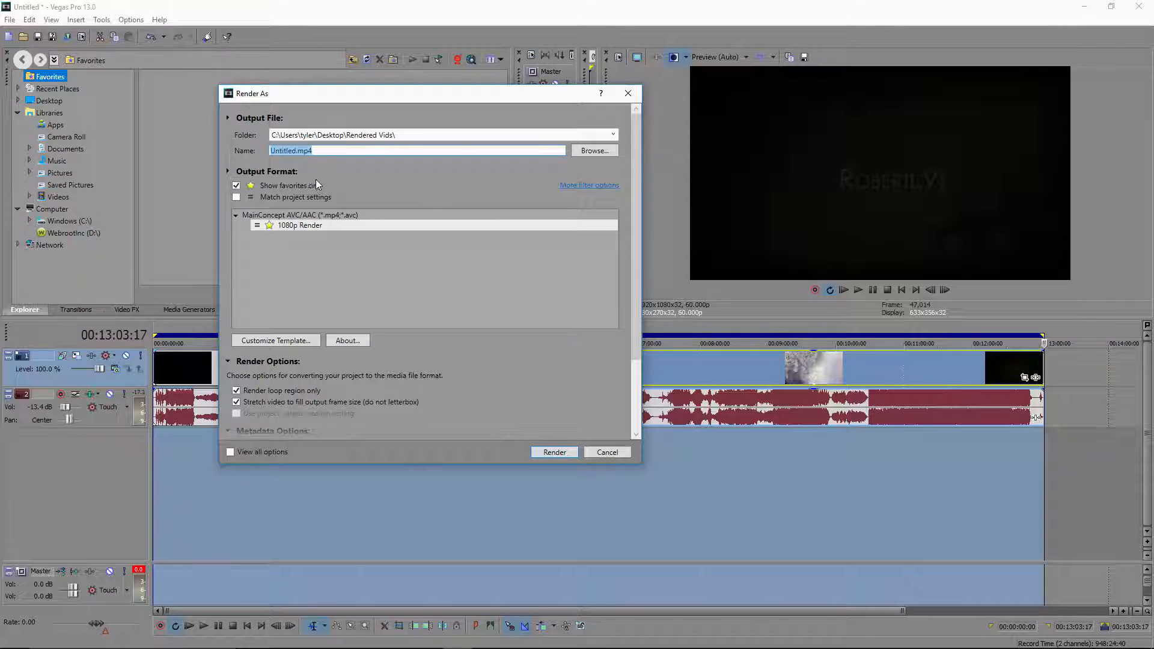
click(236, 186)
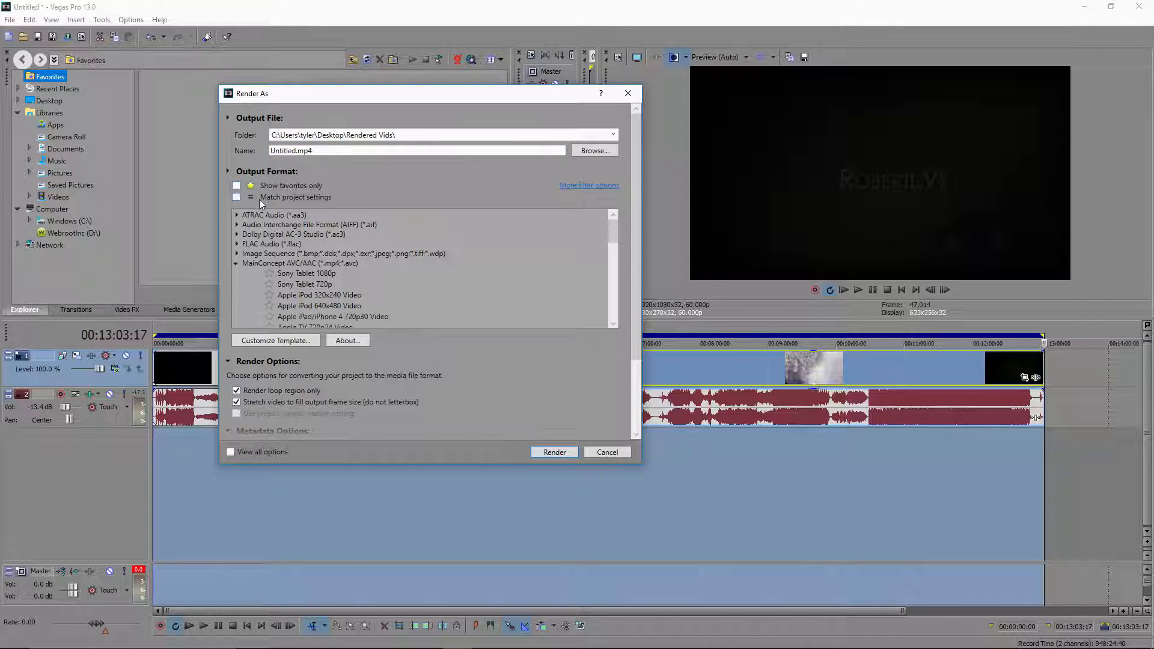
click(237, 262)
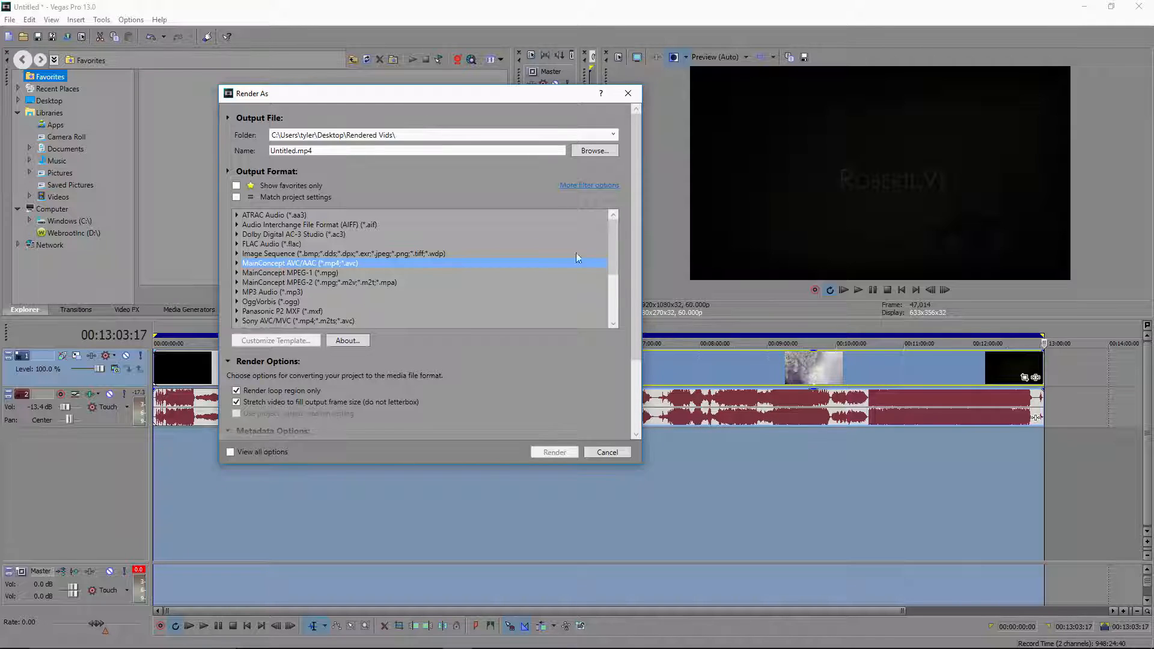
click(237, 263)
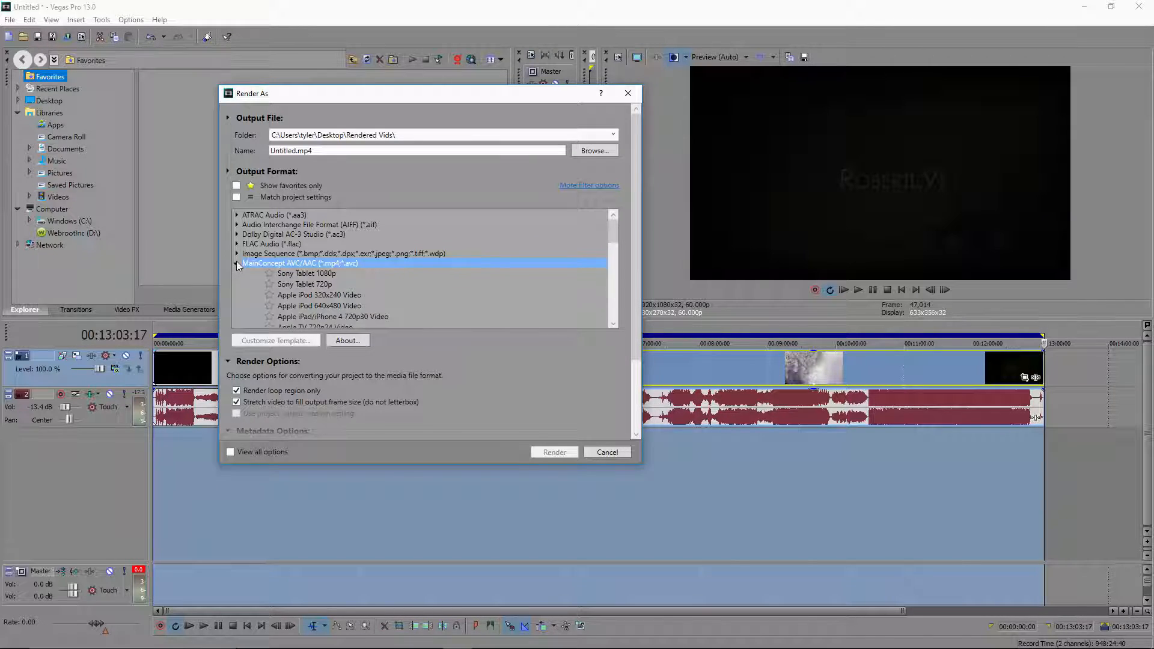
scroll(614, 241, down, 3)
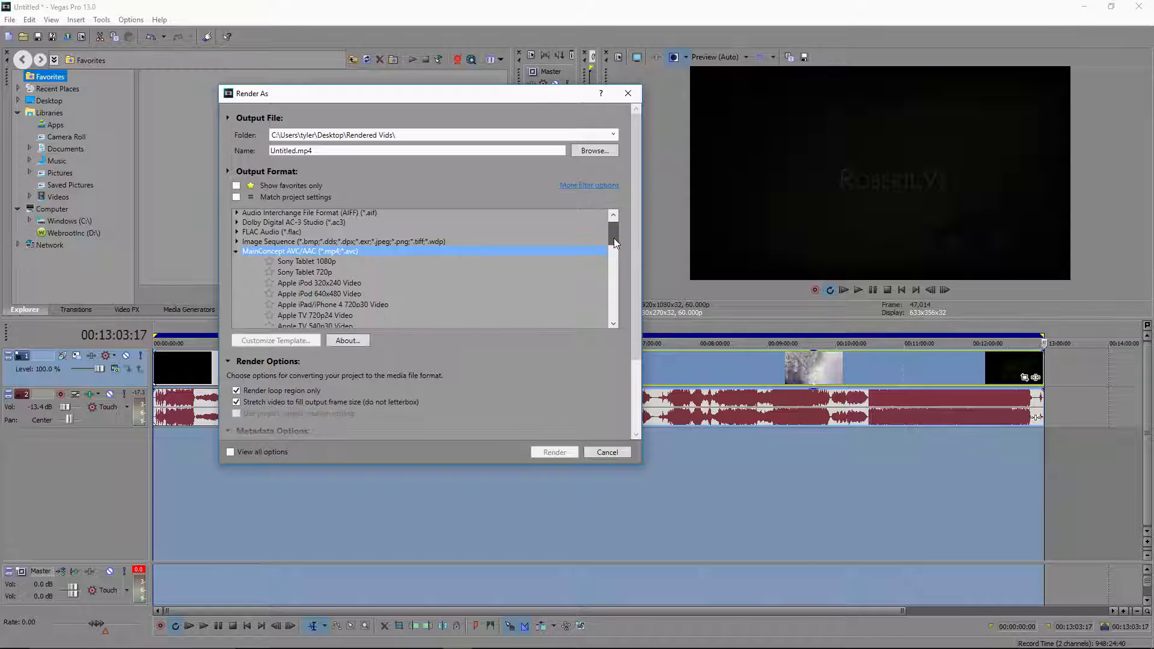
drag(618, 253, 622, 258)
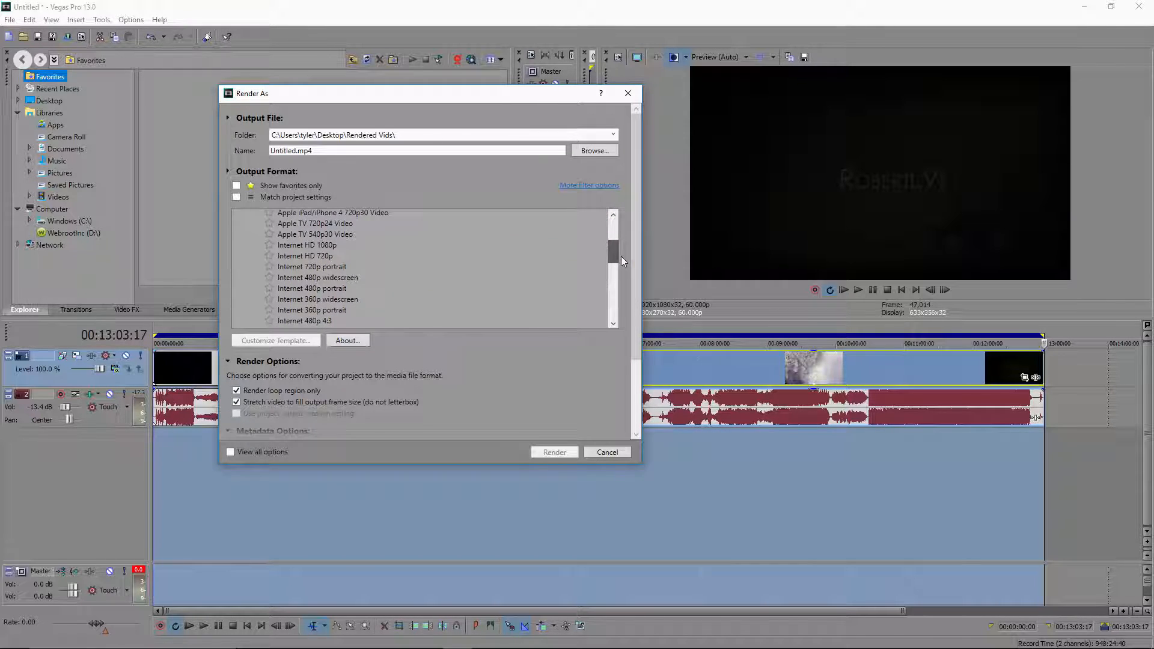
click(333, 245)
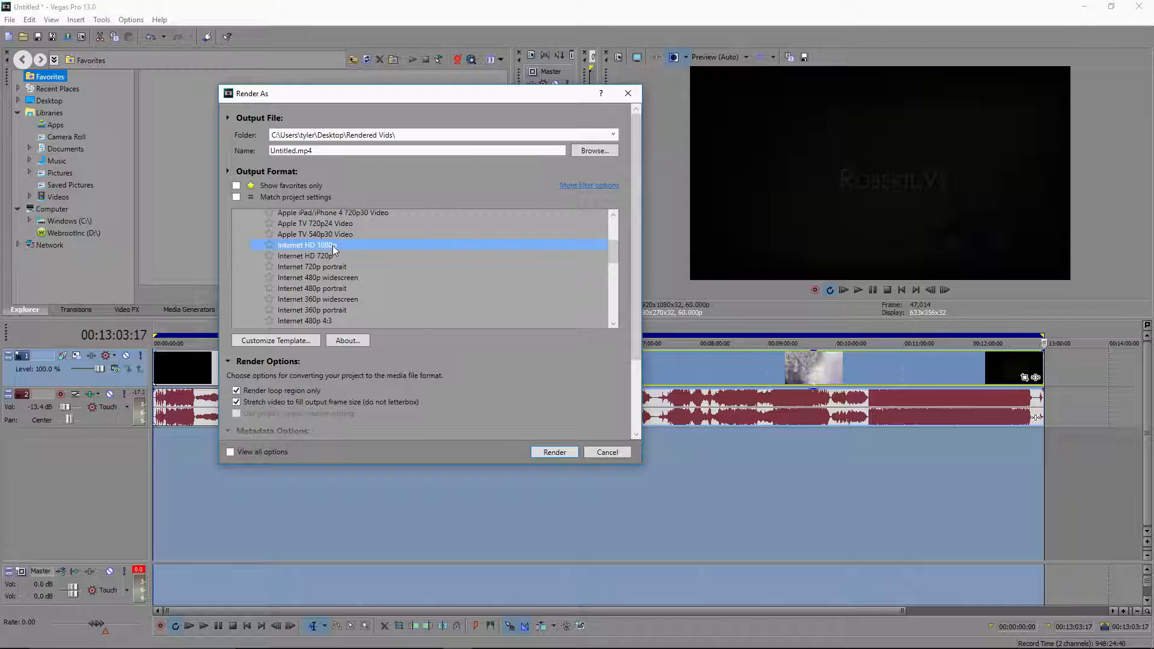
Review the video, audio, system and project settings of the Internet HD 1080p template
click(280, 341)
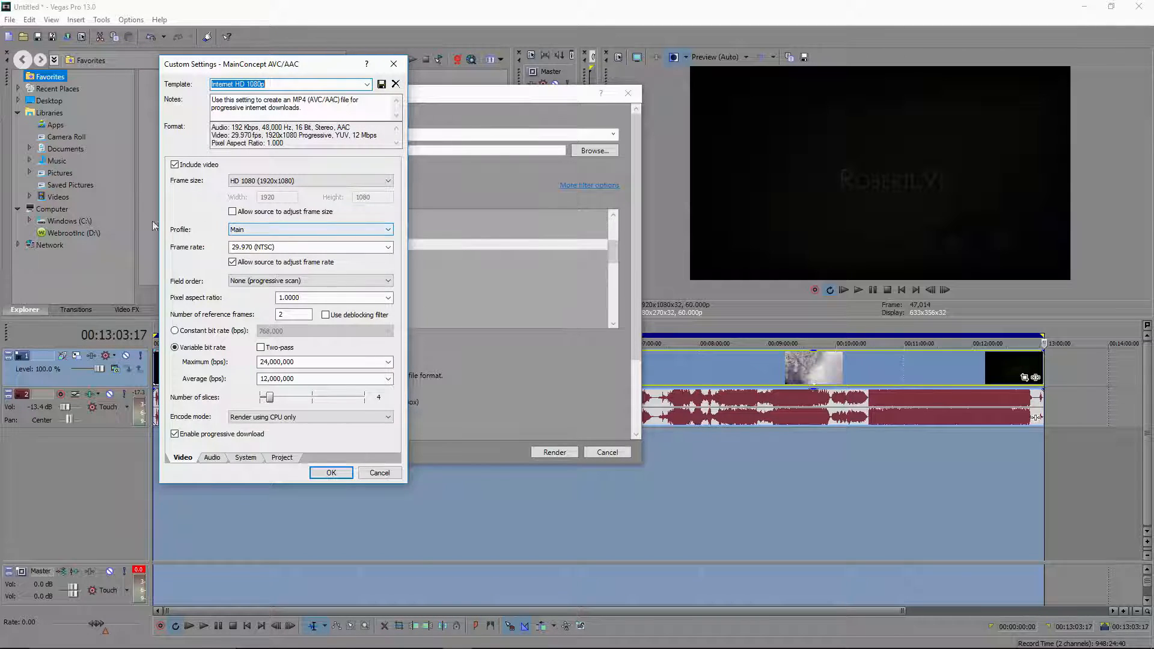
click(210, 458)
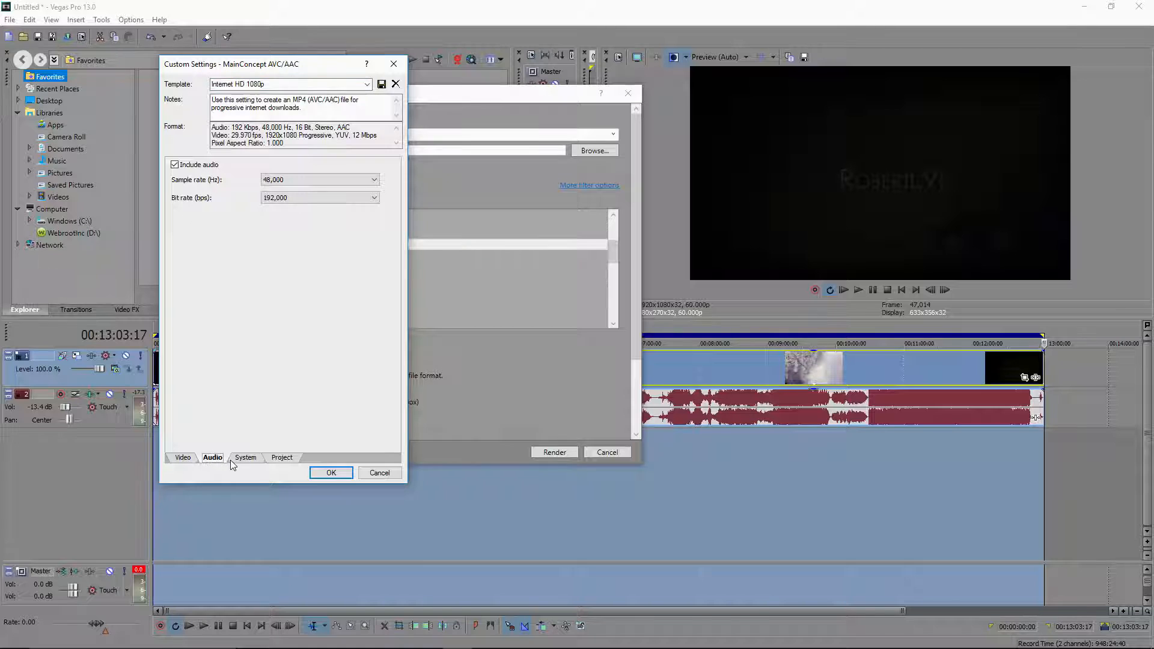
click(245, 458)
click(291, 459)
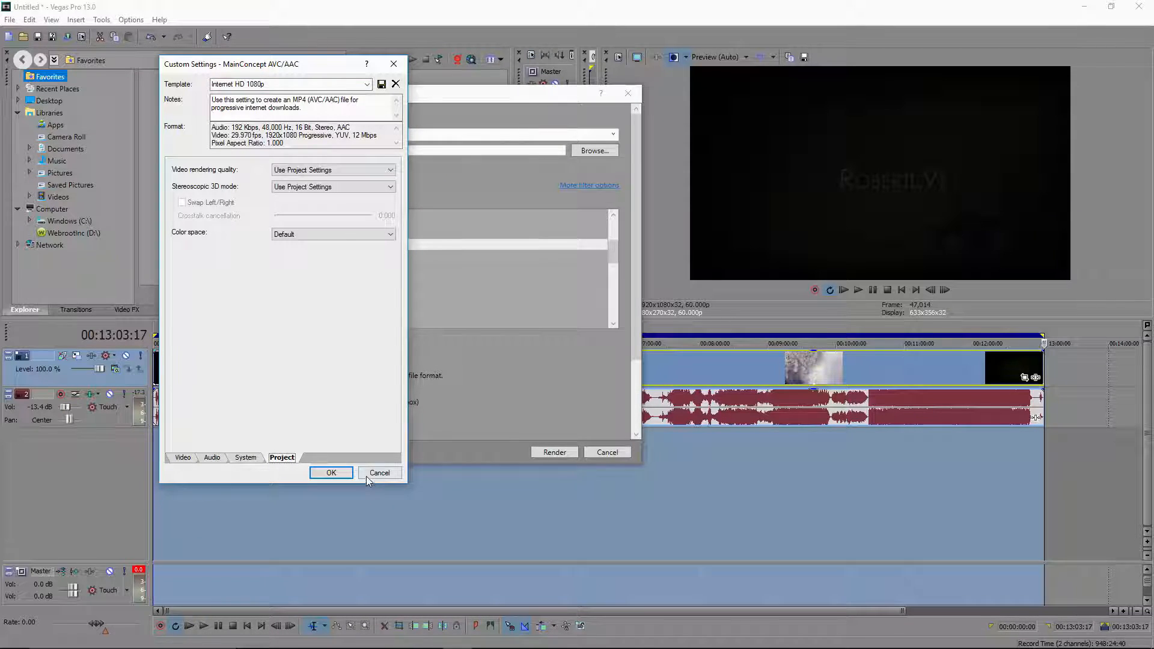
click(331, 472)
List only favorite output formats and review the video, audio and system settings of the 1080p Render template
click(236, 185)
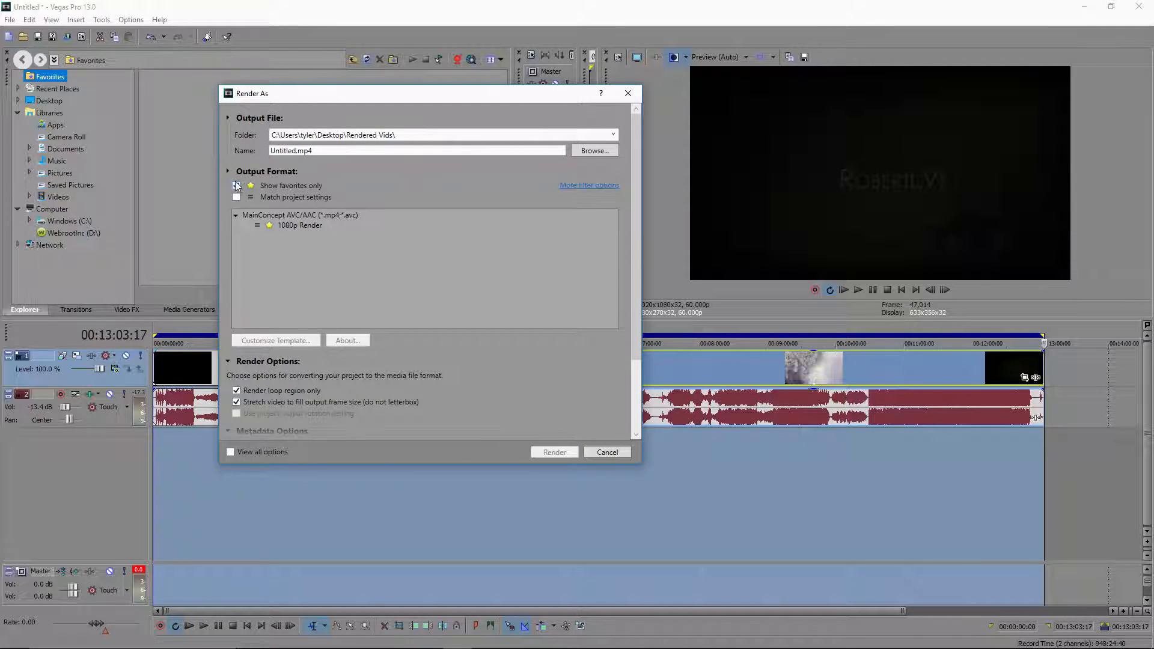
click(297, 345)
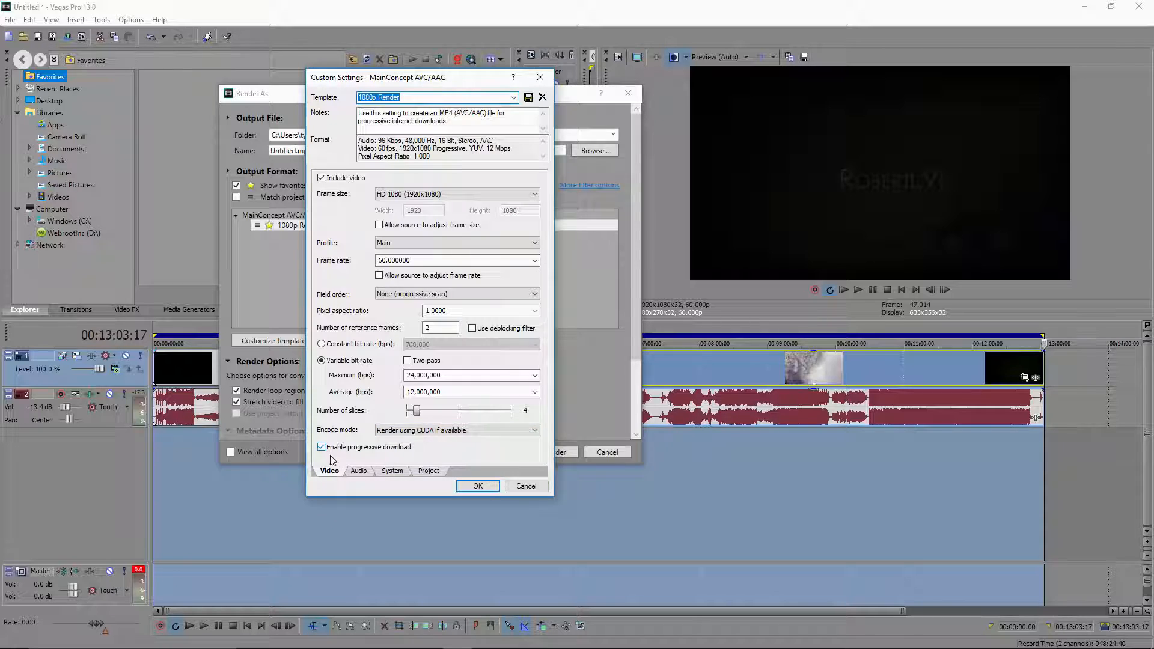
click(357, 471)
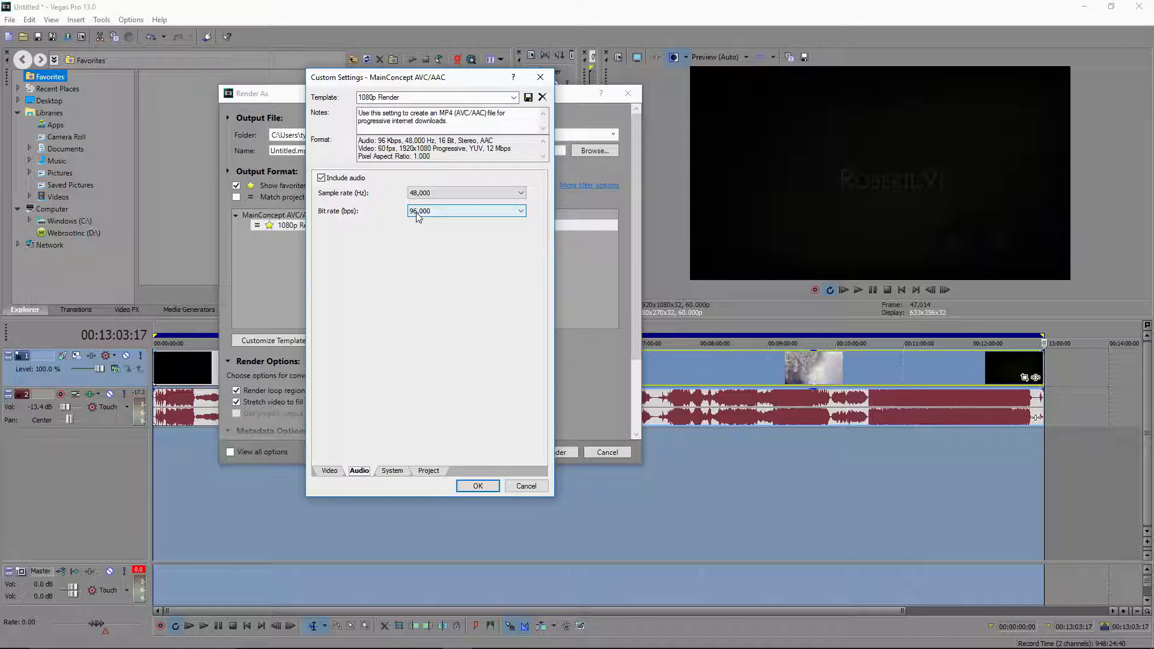
click(393, 470)
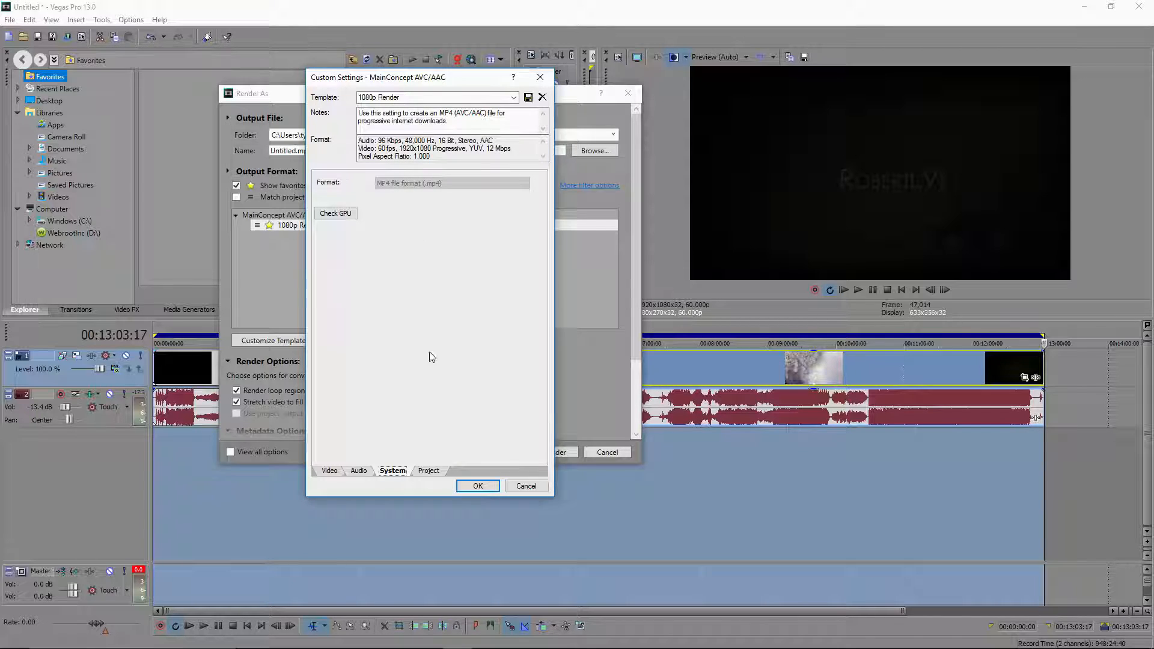
Review the encode mode choices of the 1080p Render template and check which GPU acceleration is available
click(328, 471)
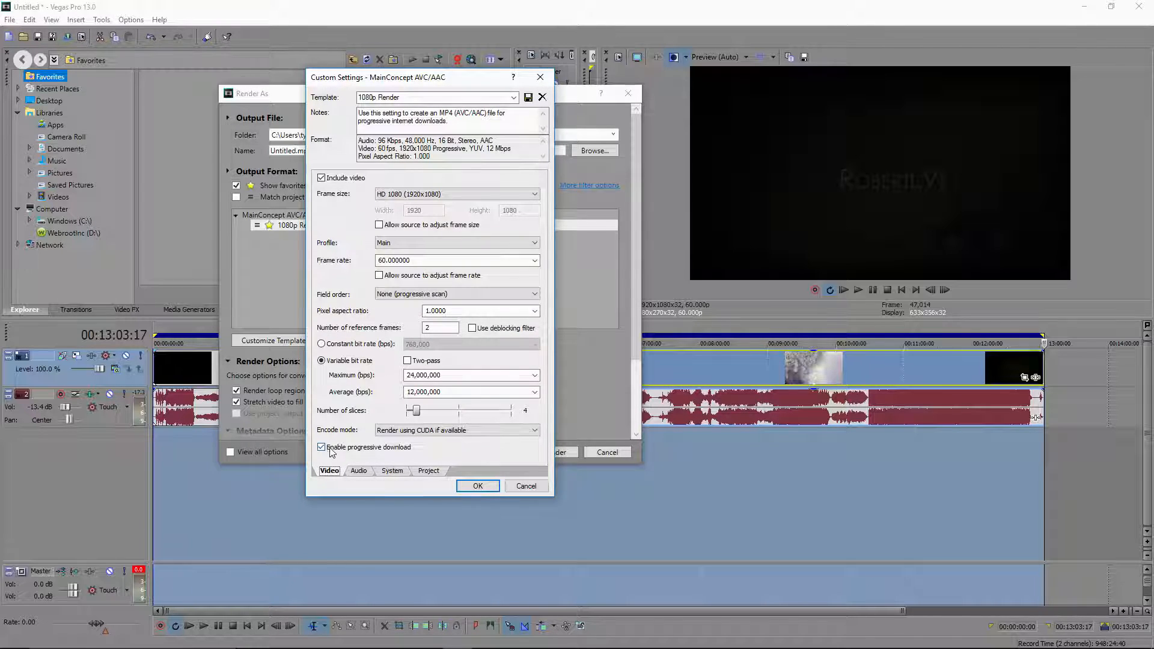
click(396, 431)
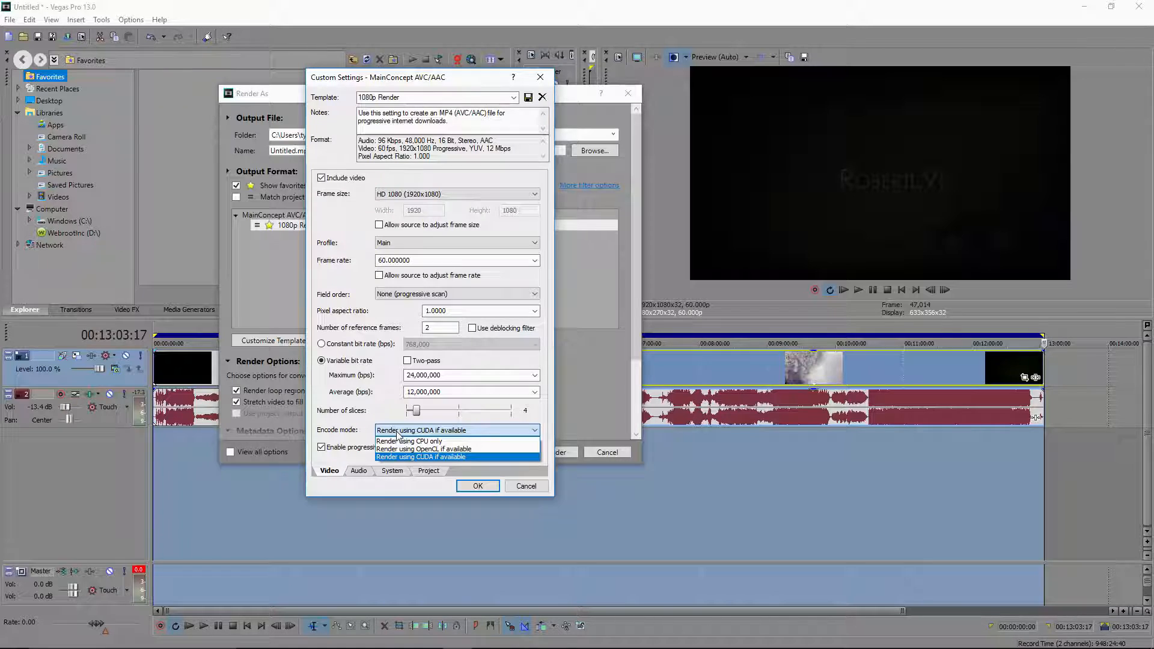
click(397, 432)
click(393, 470)
click(344, 214)
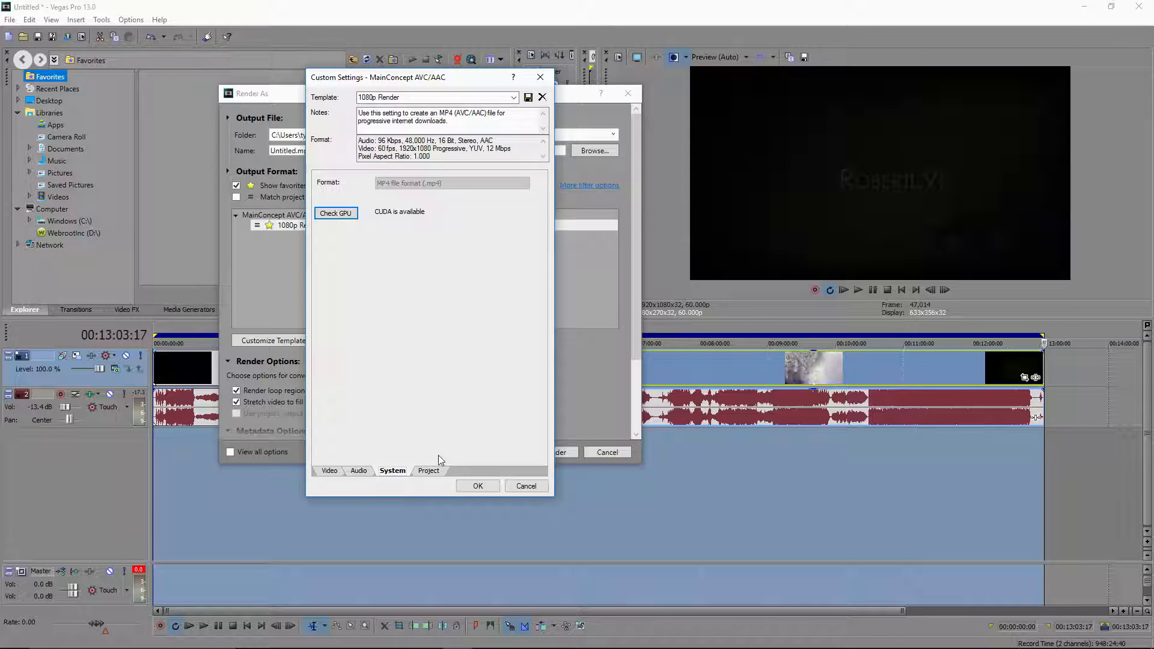
Review the video rendering quality options, keep Best, and accept the template's custom settings
click(428, 471)
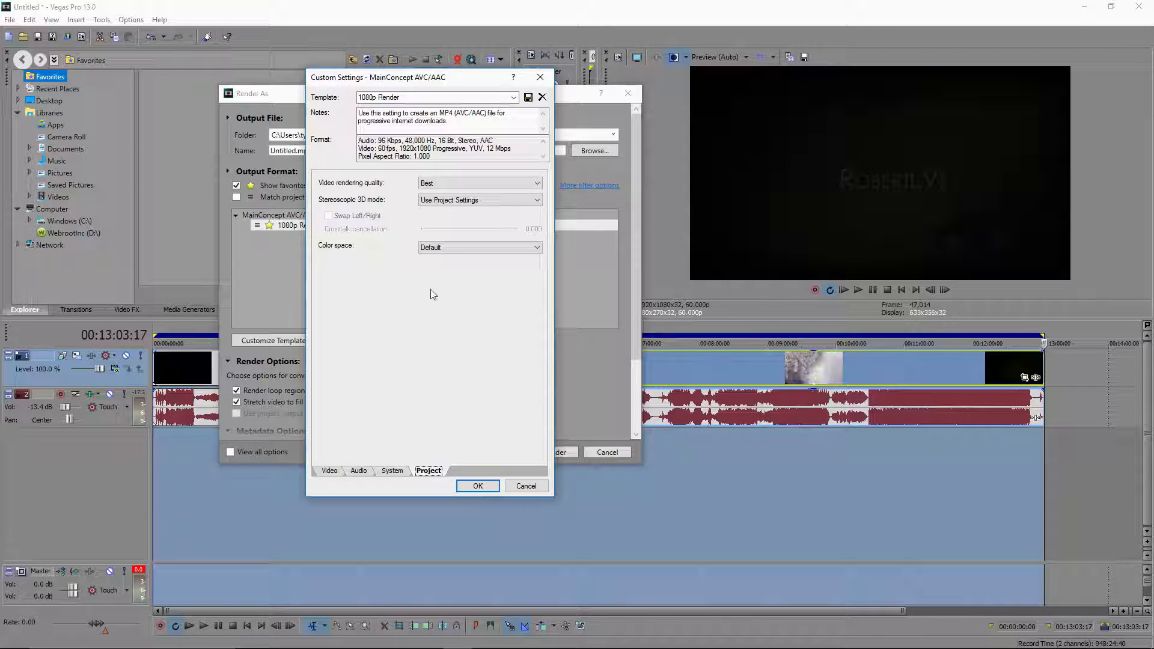
click(421, 184)
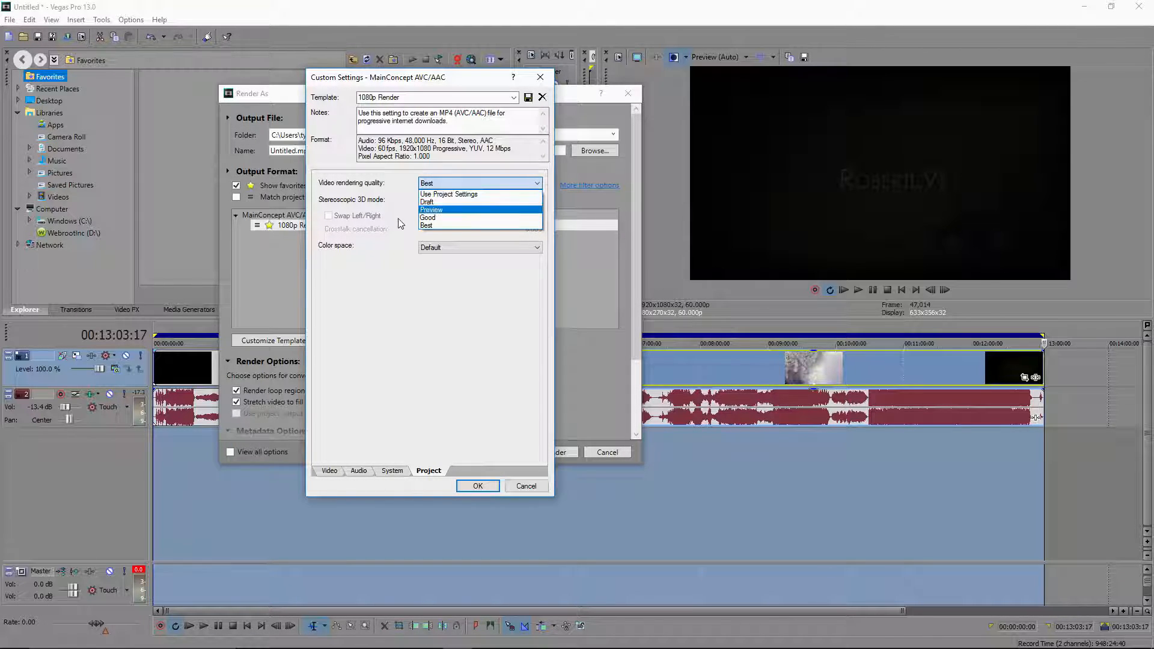
click(451, 184)
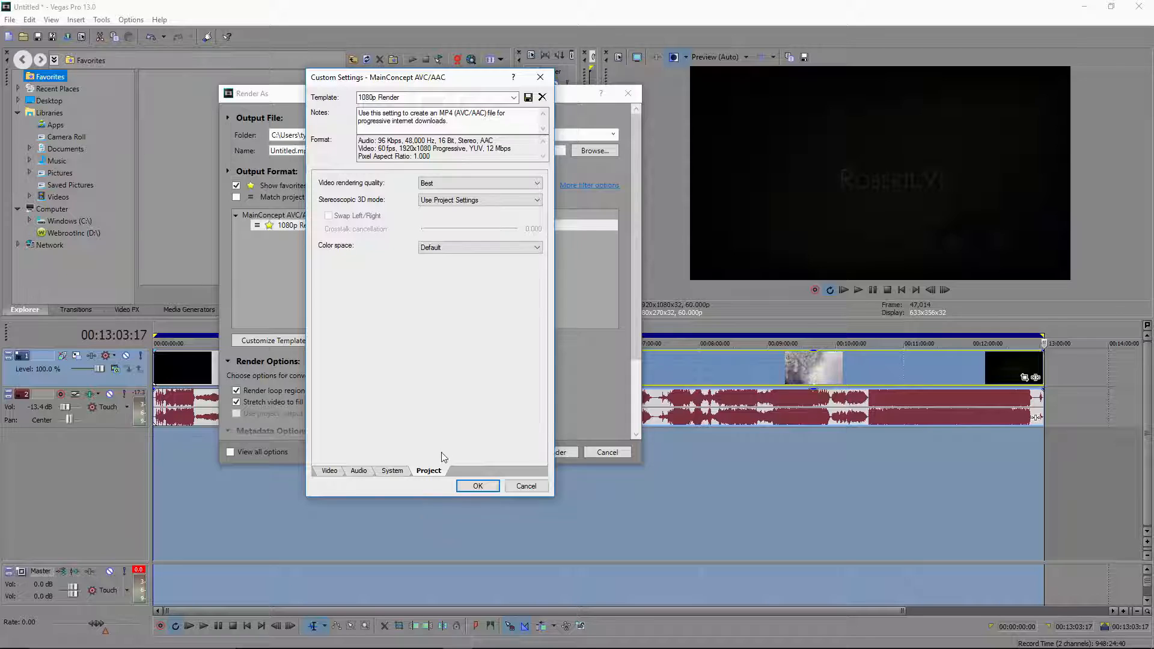
click(478, 485)
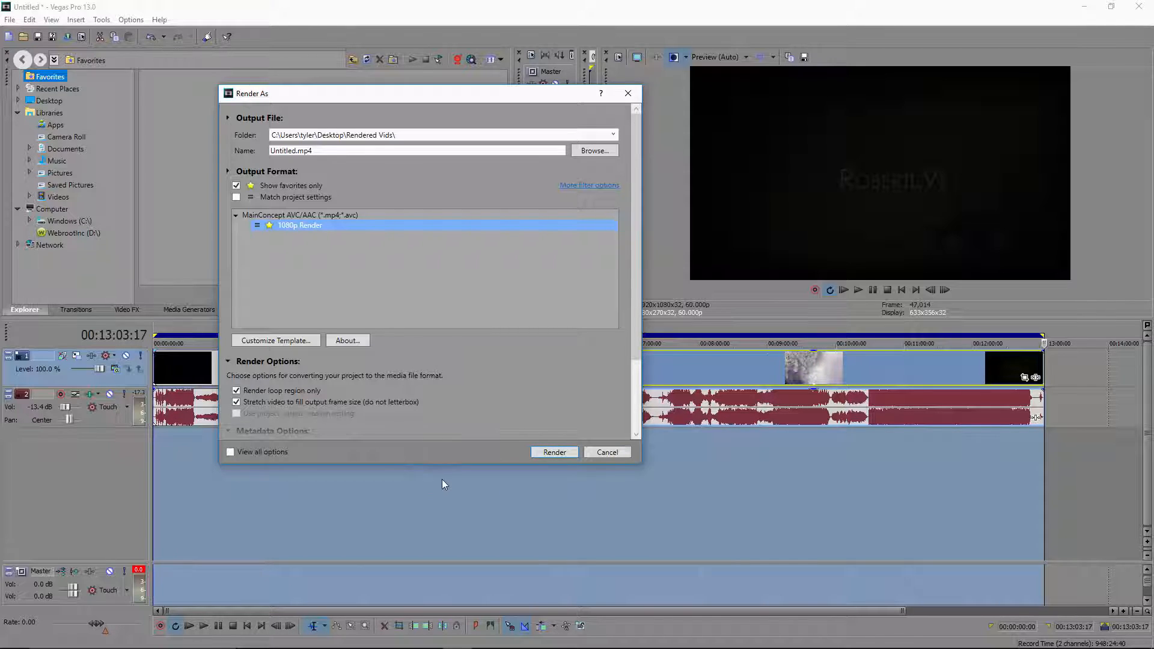
Start rendering Untitled.mp4 with the 1080p Render template, then cancel the render and clear the timeline selection
click(570, 453)
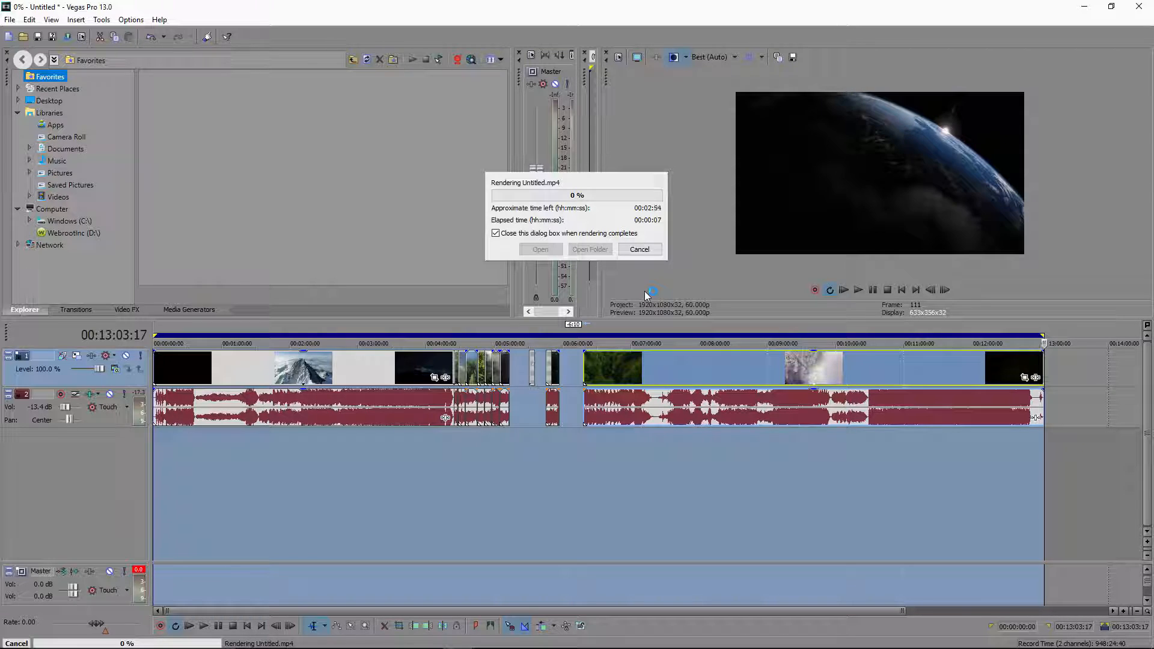
click(653, 252)
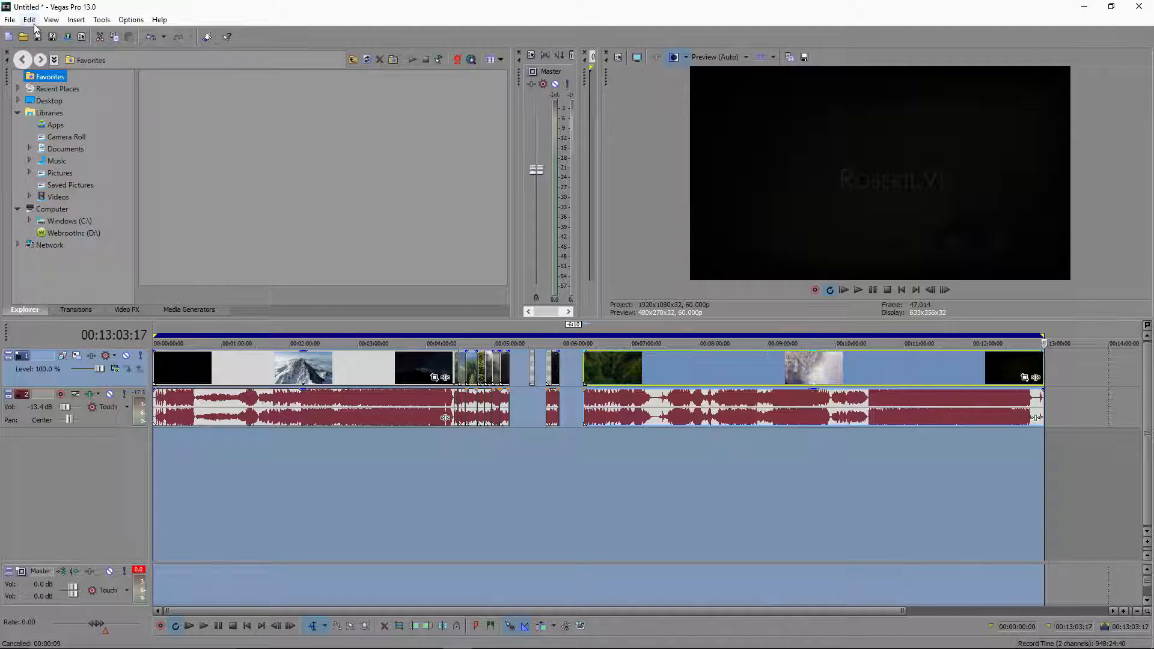
click(1103, 549)
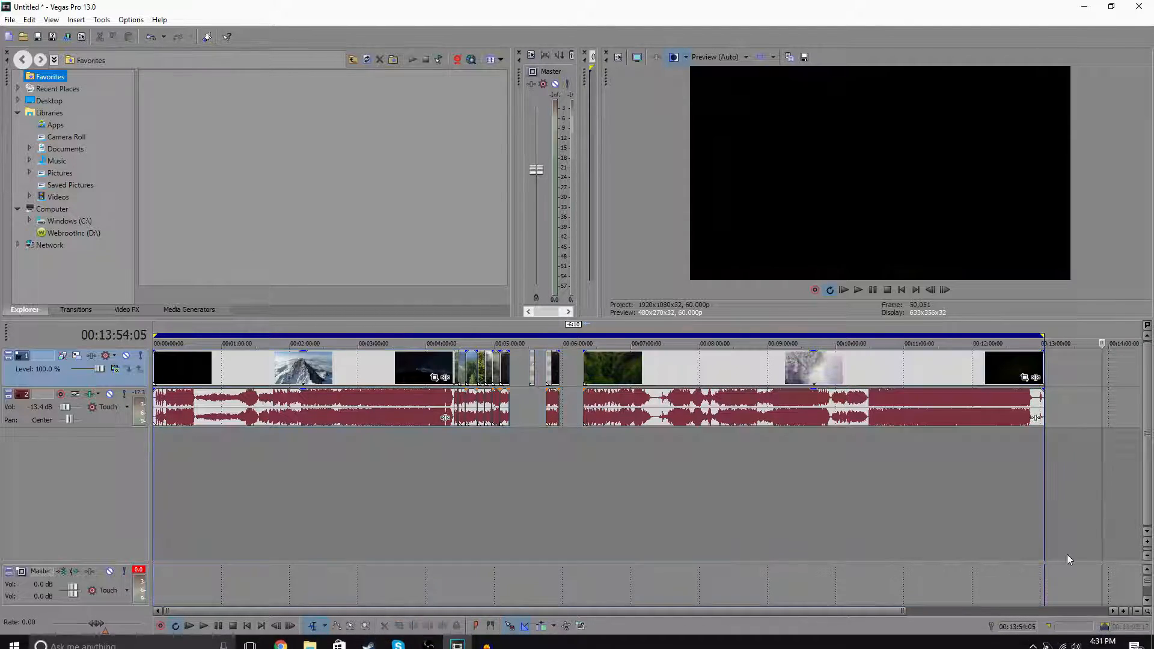